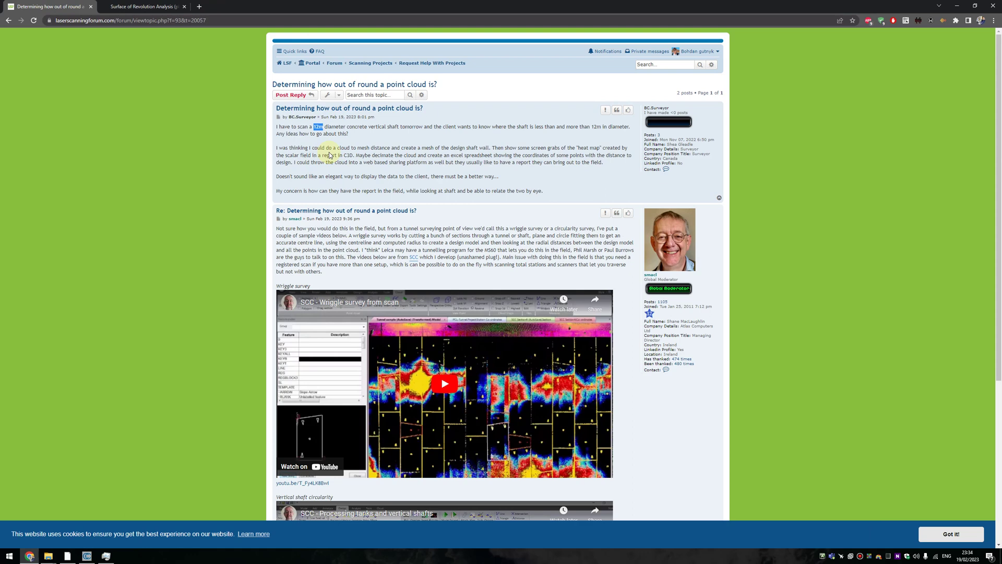
# Switch to the 'Surface of Revolution Analysis (plugin)' CloudCompare wiki tab
pyautogui.click(138, 7)
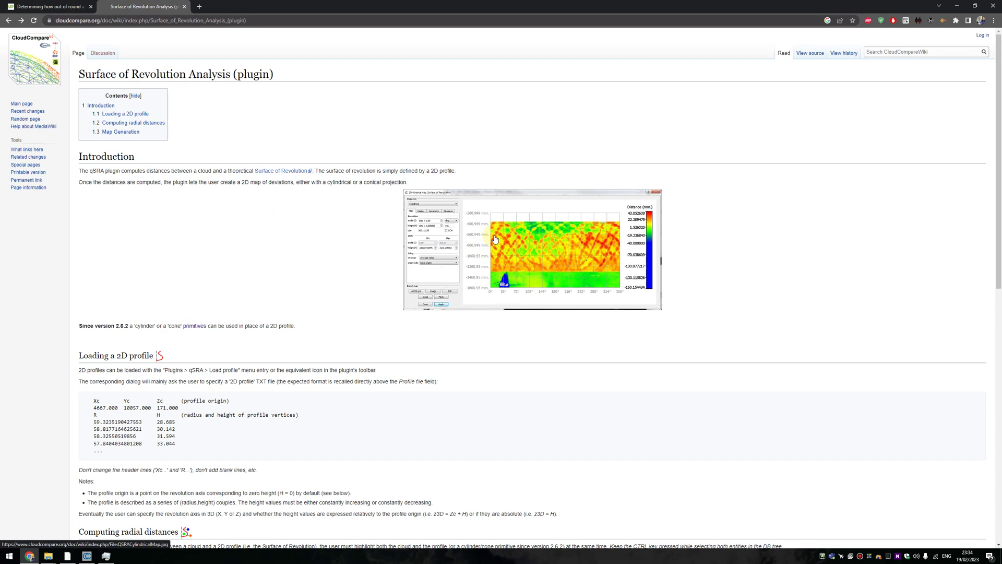
pyautogui.scroll(-2, 452, 259)
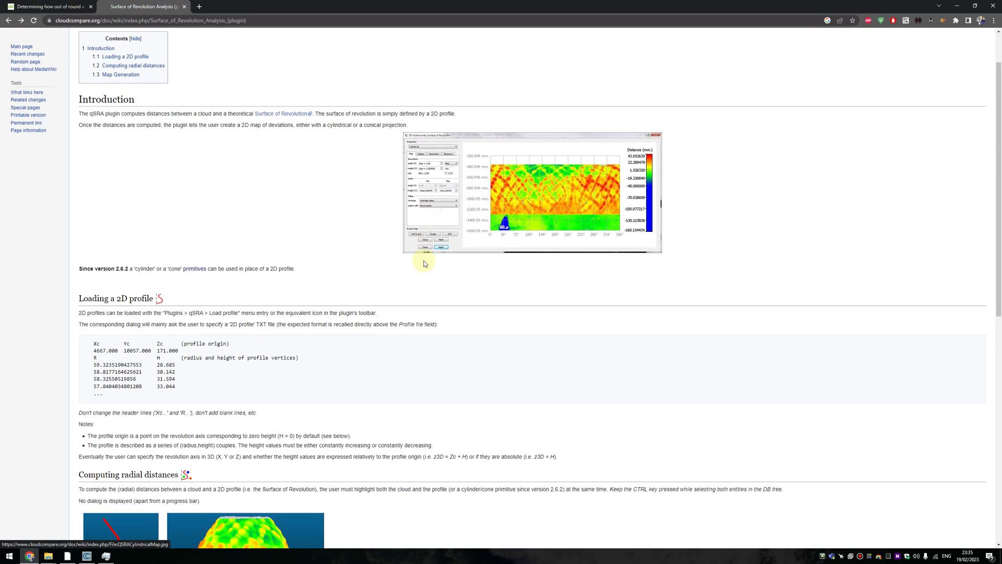
pyautogui.scroll(2, 415, 262)
pyautogui.scroll(-5, 256, 220)
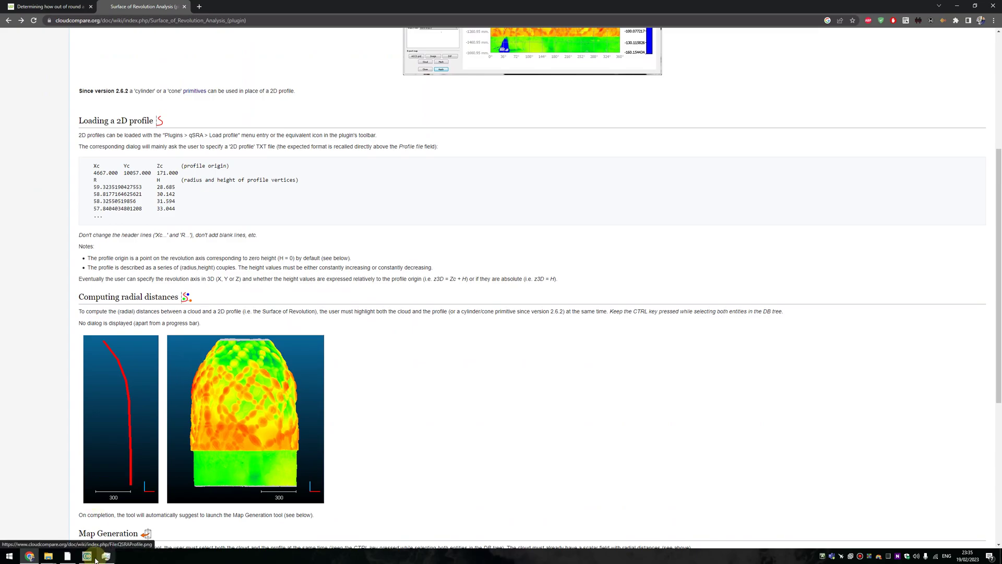
# Load point cloud.e57 in CloudCompare and select its Drawing1.sampled shaft cloud
pyautogui.hotkey('alt', 'Tab')
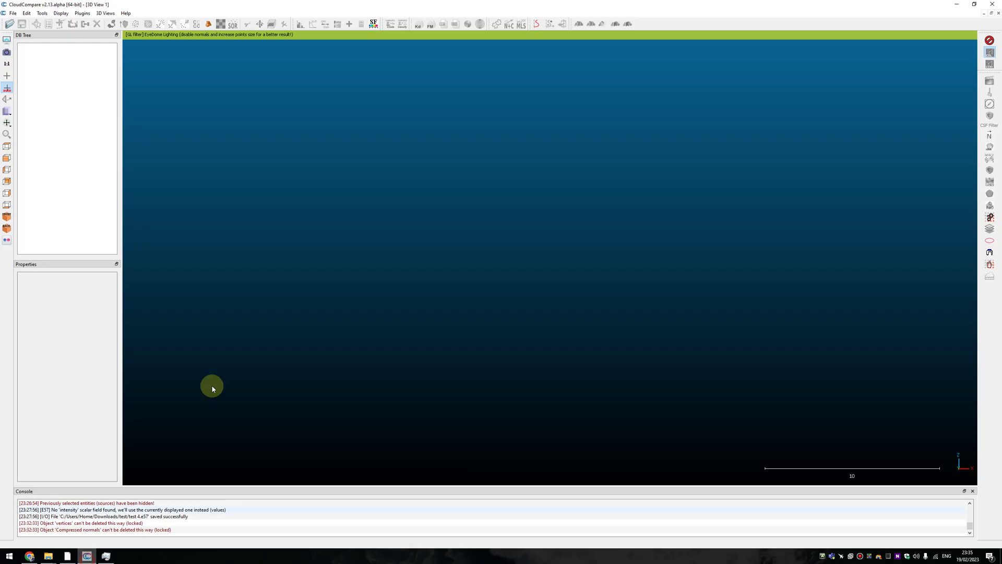
pyautogui.click(10, 24)
pyautogui.click(165, 111)
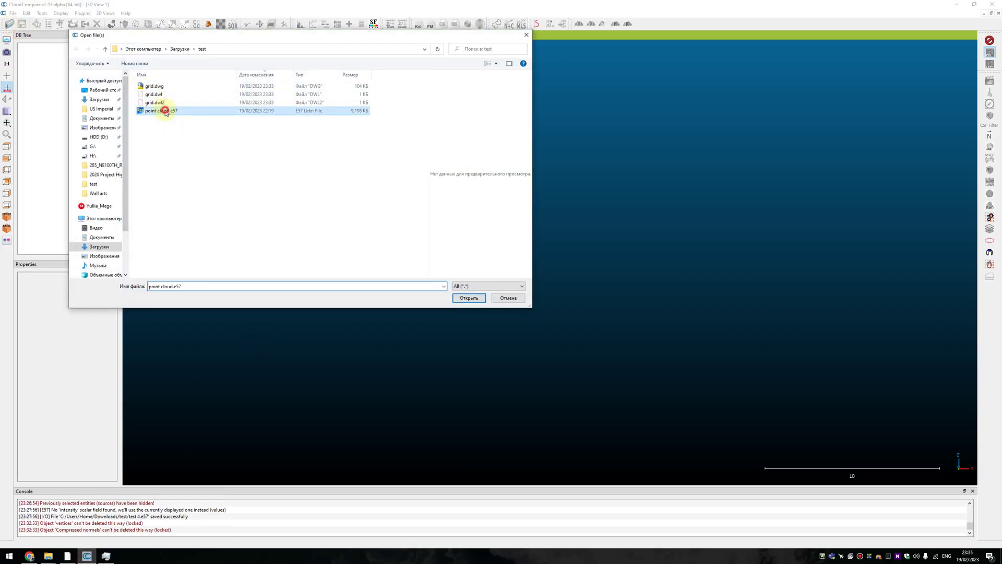
pyautogui.click(464, 296)
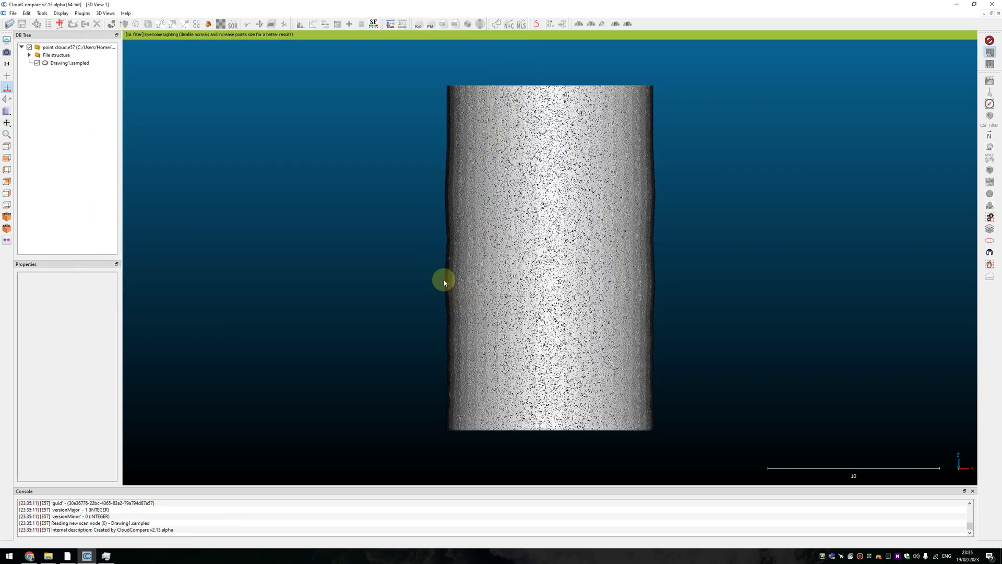
pyautogui.moveTo(450, 153); pyautogui.dragTo(477, 286)
pyautogui.click(76, 64)
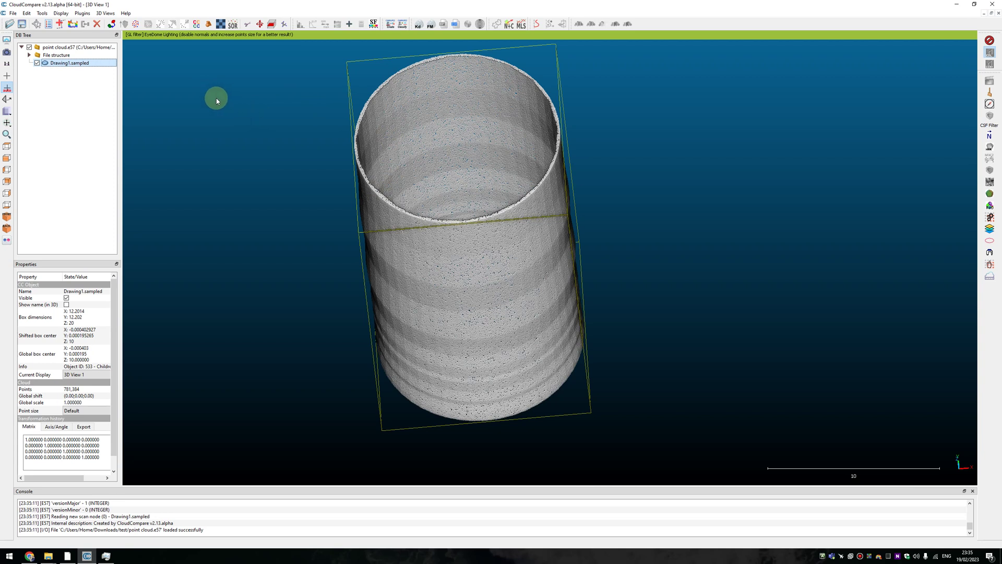
# Create a Cylinder primitive with radius 6 and height 40 using the Primitive factory
pyautogui.click(13, 14)
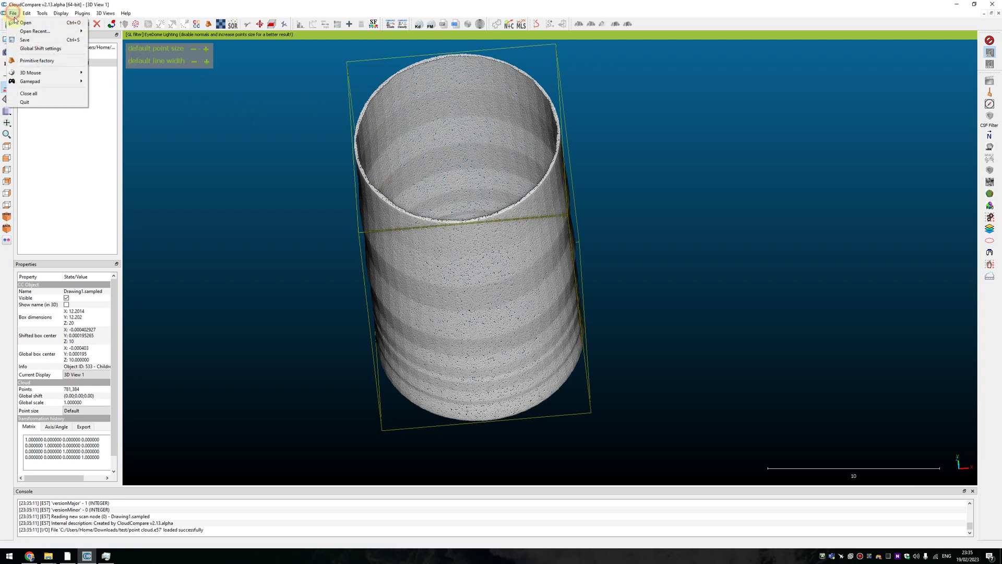
pyautogui.click(37, 61)
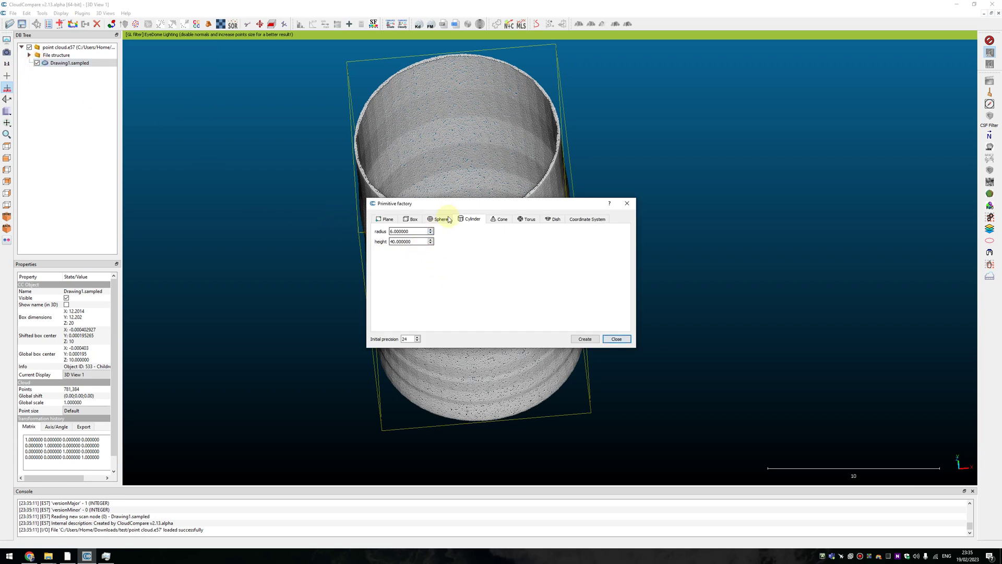
pyautogui.moveTo(466, 203); pyautogui.dragTo(505, 234)
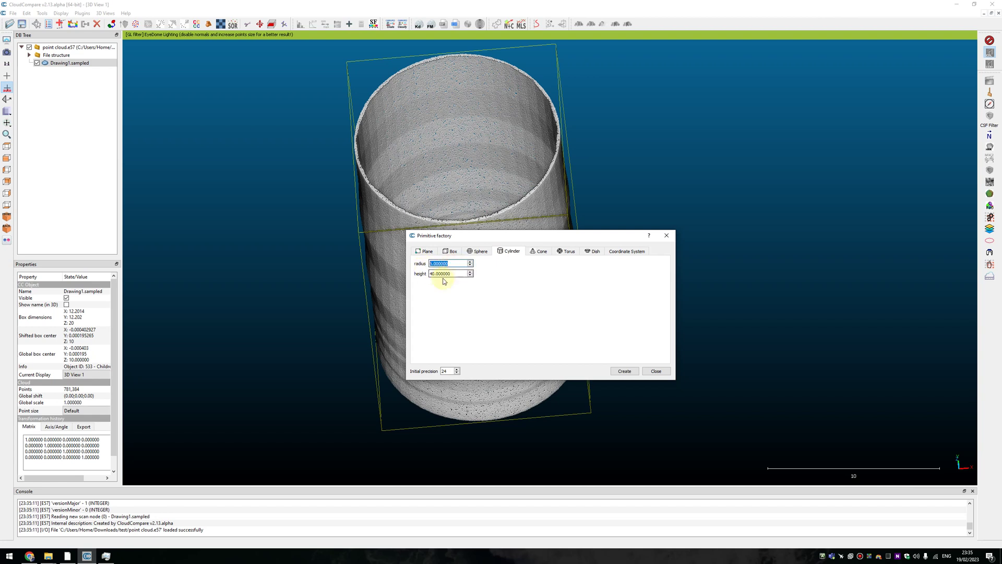
pyautogui.moveTo(460, 273); pyautogui.dragTo(427, 274)
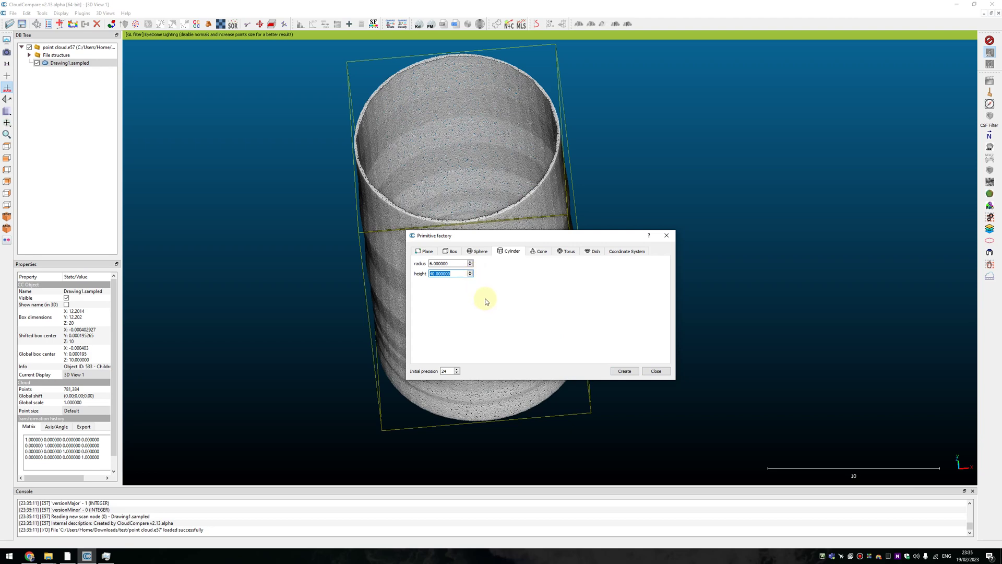
pyautogui.click(620, 373)
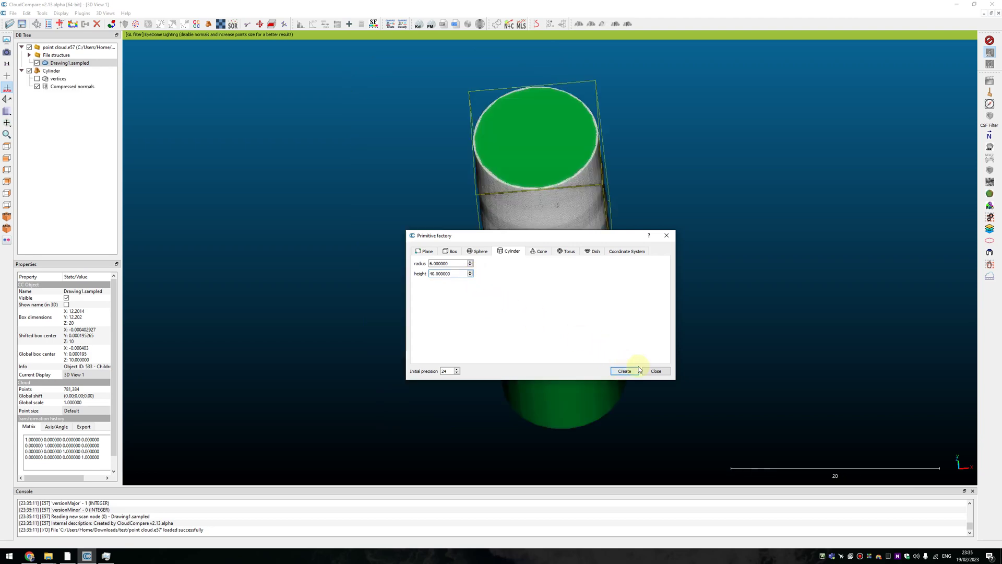
# Close the Primitive factory and select the new Cylinder in the DB Tree
pyautogui.click(650, 370)
pyautogui.moveTo(642, 362); pyautogui.dragTo(570, 254)
pyautogui.moveTo(571, 254); pyautogui.dragTo(511, 185, button='right')
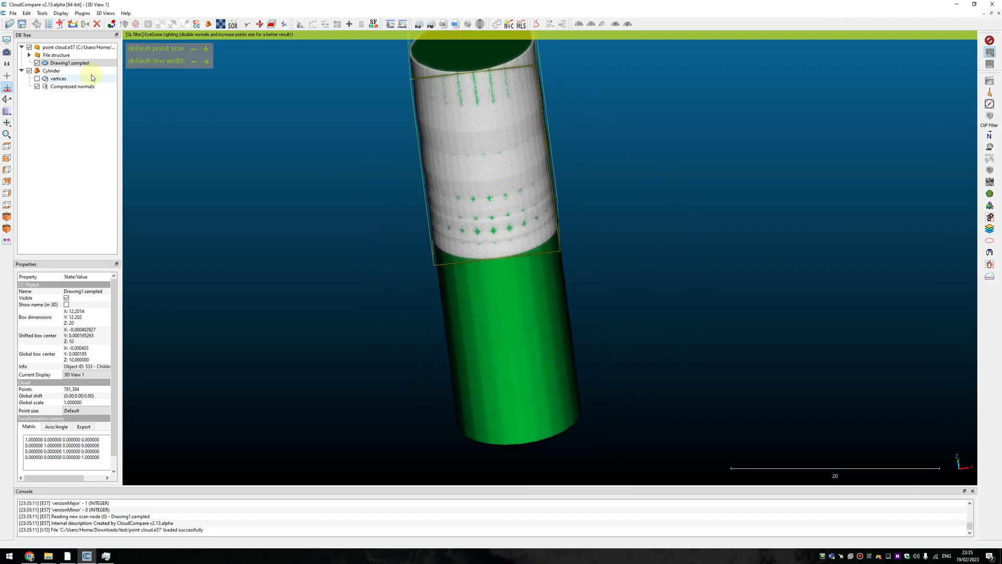
pyautogui.click(52, 71)
# Set the Cylinder's drawing precision to 999, giving it 3,996 faces
pyautogui.moveTo(499, 276); pyautogui.dragTo(590, 367)
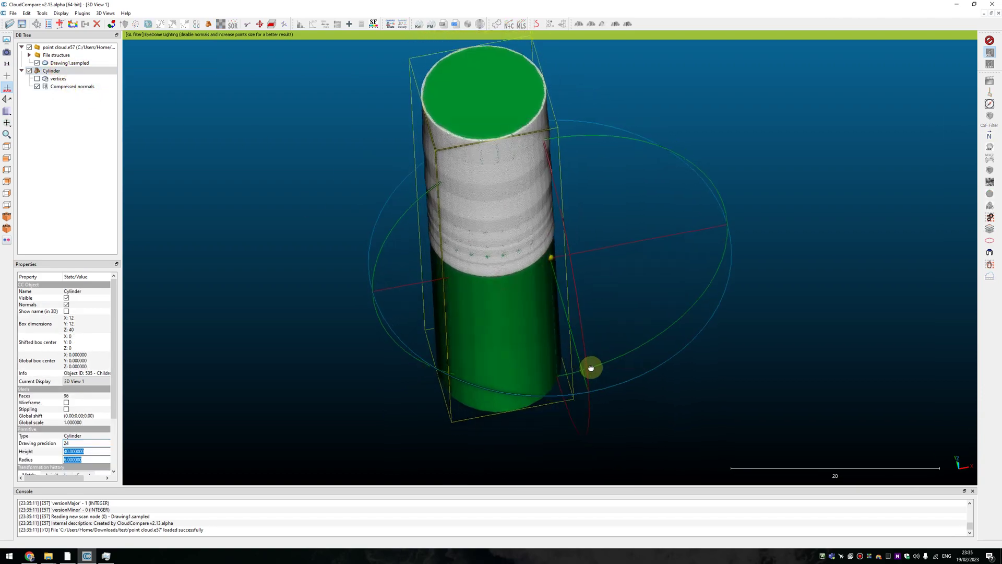
pyautogui.scroll(5, 519, 353)
pyautogui.moveTo(518, 299); pyautogui.dragTo(501, 339)
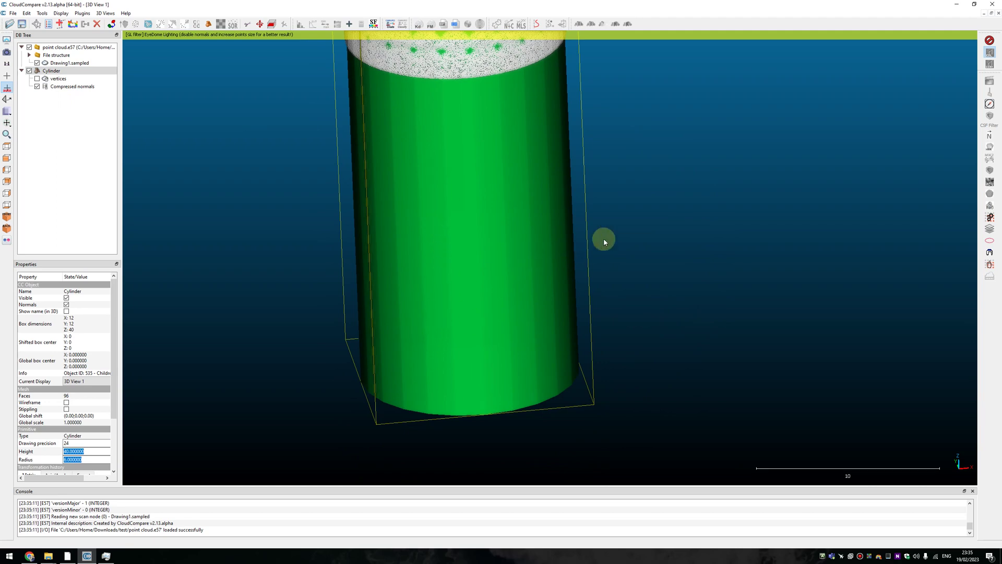
pyautogui.moveTo(605, 241)
pyautogui.mouseDown()
pyautogui.moveTo(490, 314)
pyautogui.moveTo(461, 275)
pyautogui.moveTo(386, 293)
pyautogui.mouseUp()
pyautogui.click(87, 443)
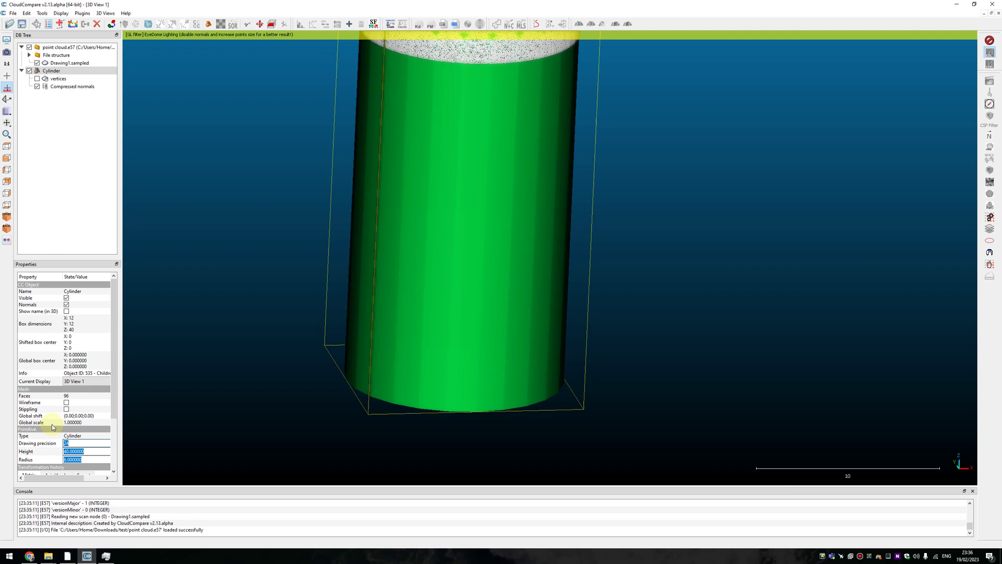
pyautogui.press('Return')
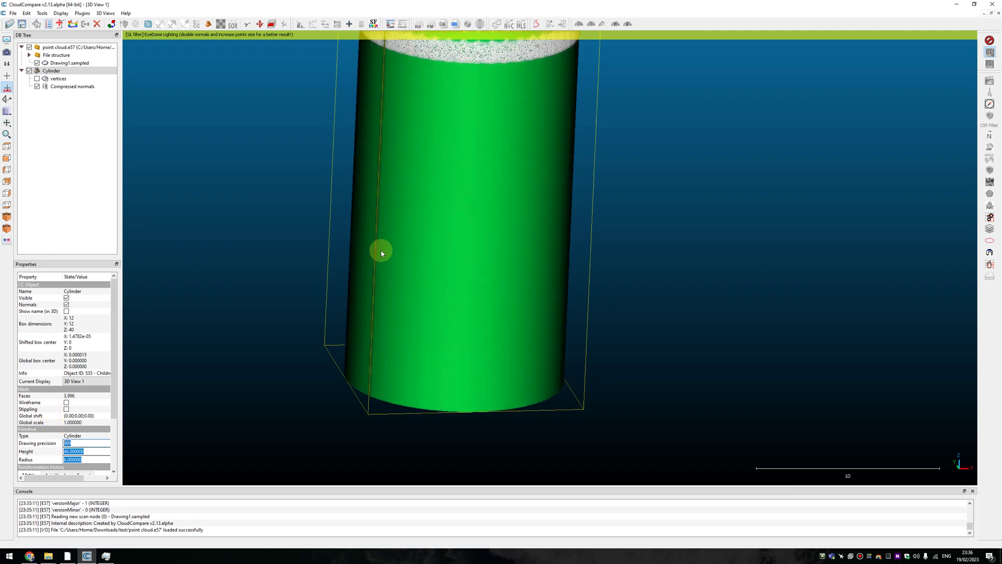
pyautogui.moveTo(380, 251)
pyautogui.mouseDown()
pyautogui.moveTo(488, 248)
pyautogui.moveTo(423, 301)
pyautogui.mouseUp()
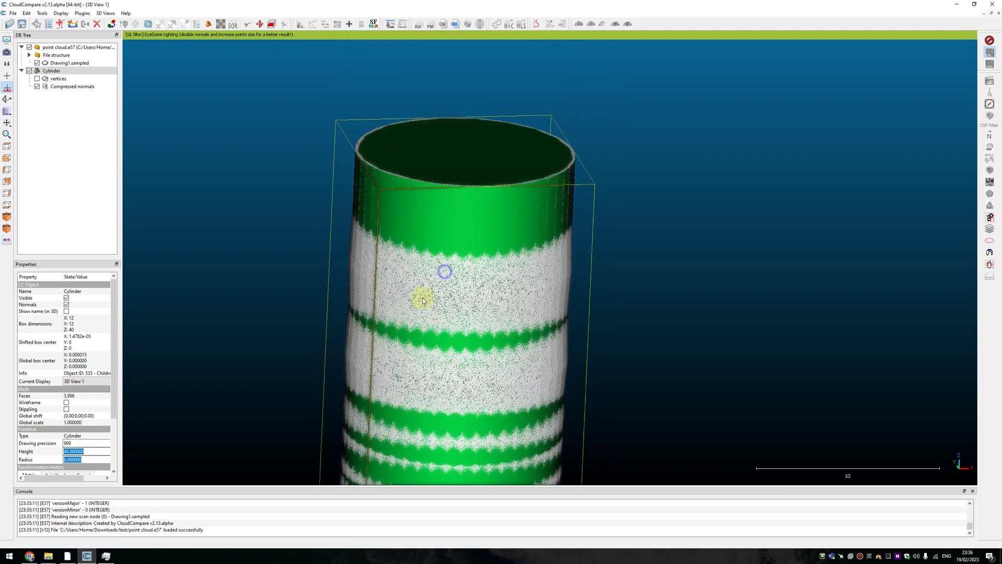
# Compute qSRA radial distances from Drawing1.sampled to the Cylinder and generate the 2D deviation map
pyautogui.keyDown('ctrl'); pyautogui.click(57, 64); pyautogui.keyUp('ctrl')
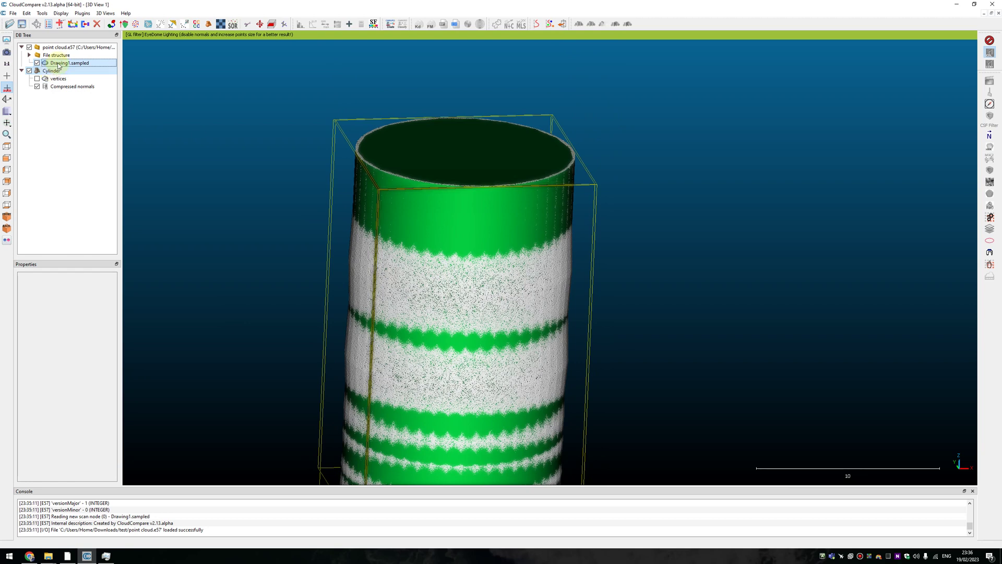
pyautogui.click(551, 24)
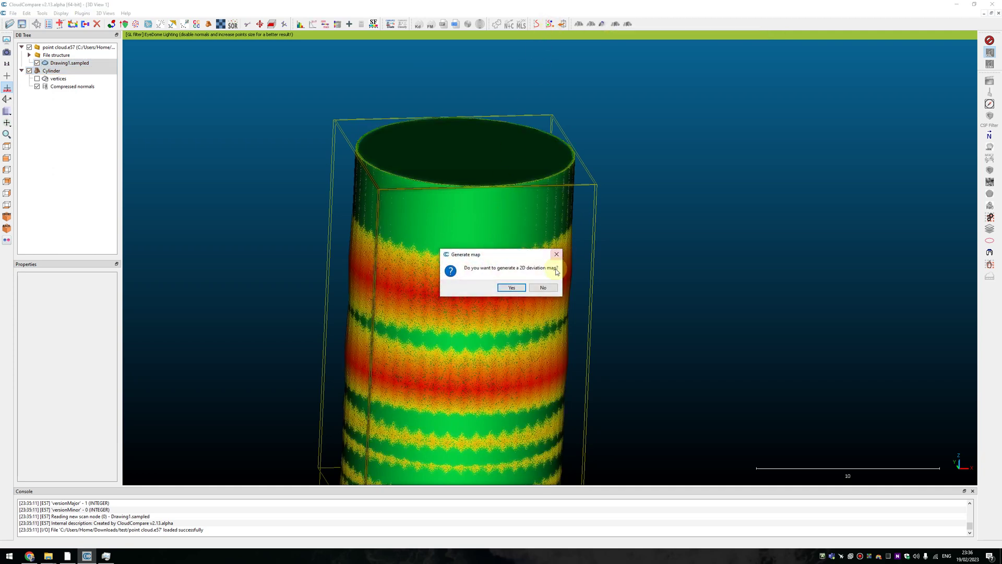
pyautogui.click(511, 287)
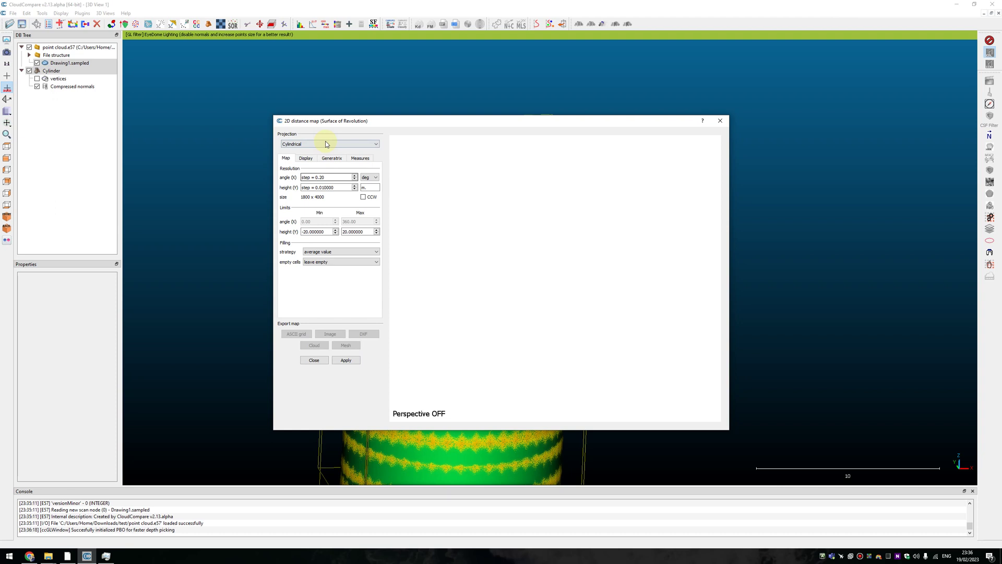
pyautogui.moveTo(325, 118); pyautogui.dragTo(314, 88)
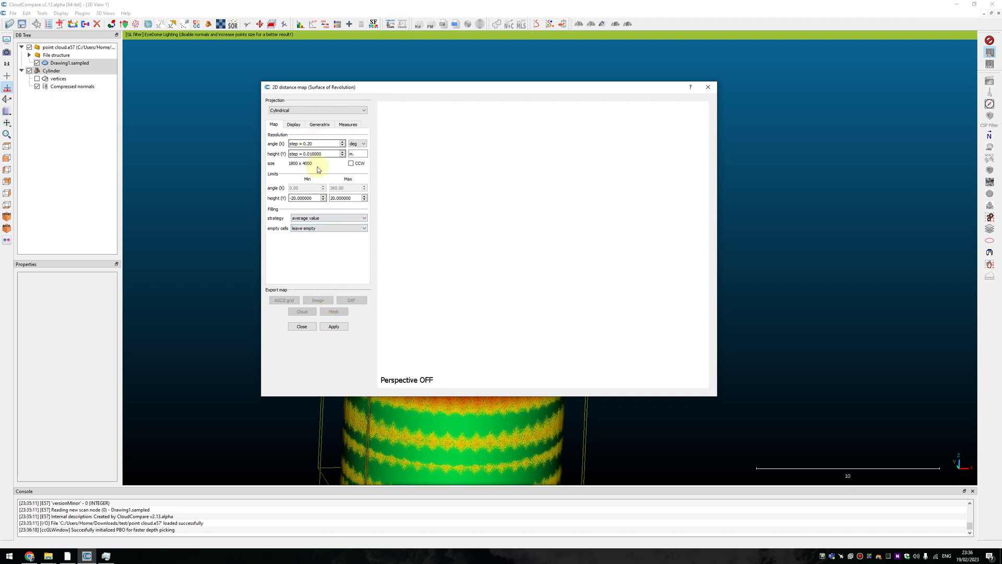
pyautogui.click(335, 326)
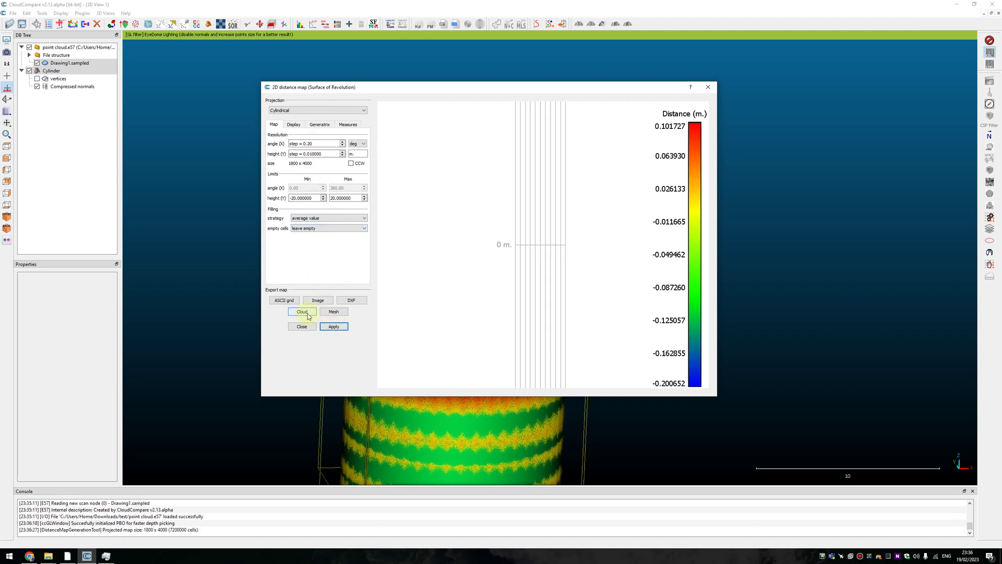
# Export the distance map as a cloud, then hide the map cloud and the Cylinder
pyautogui.click(302, 313)
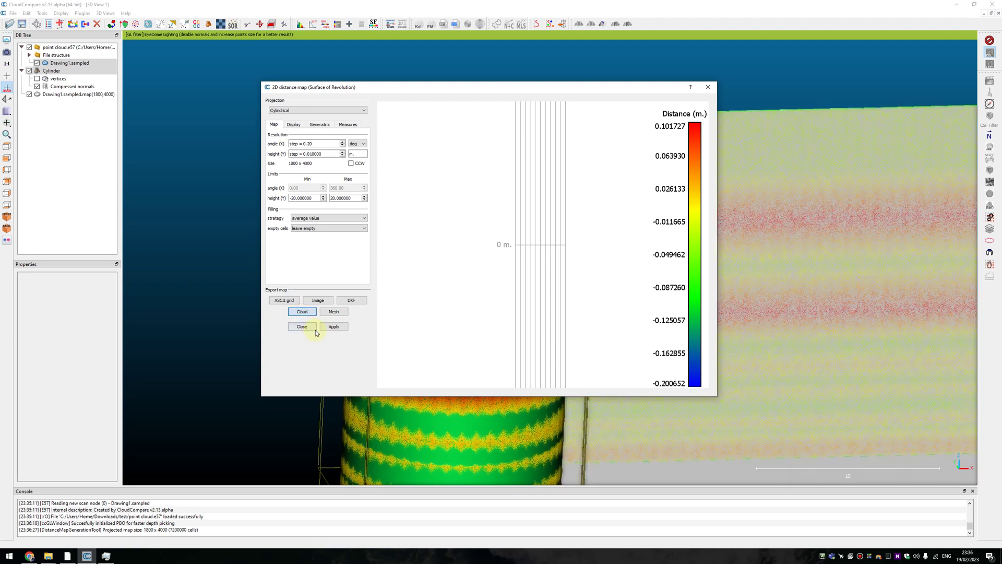
pyautogui.click(709, 87)
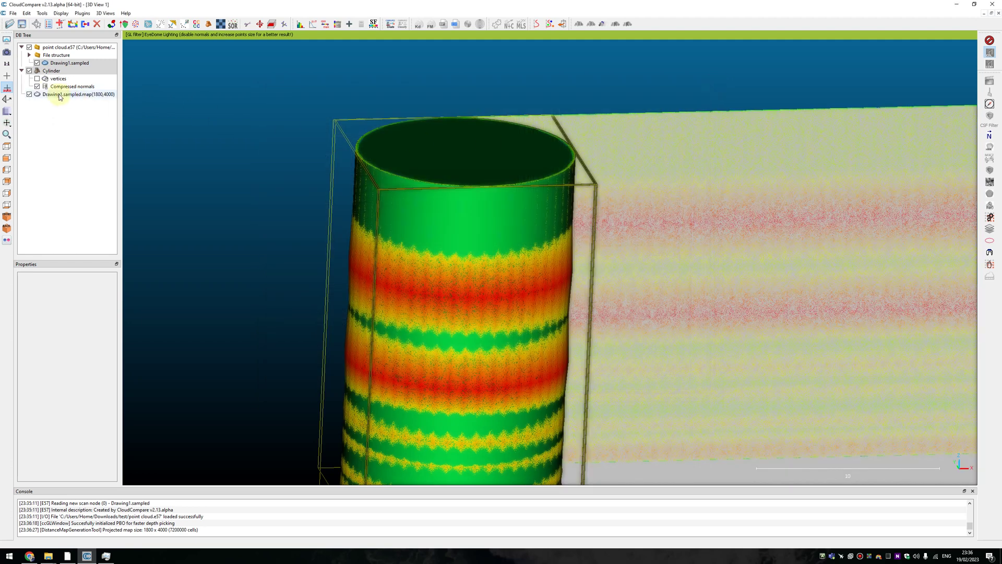
pyautogui.click(30, 94)
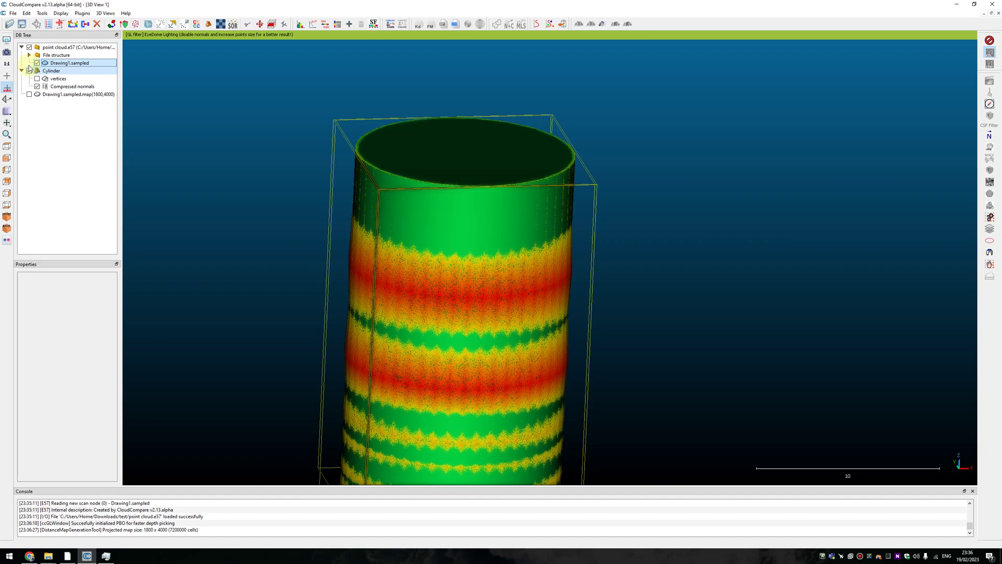
pyautogui.click(29, 71)
# Select Drawing1.sampled and scroll its Properties down to the Color Scale section
pyautogui.moveTo(377, 151); pyautogui.dragTo(540, 151)
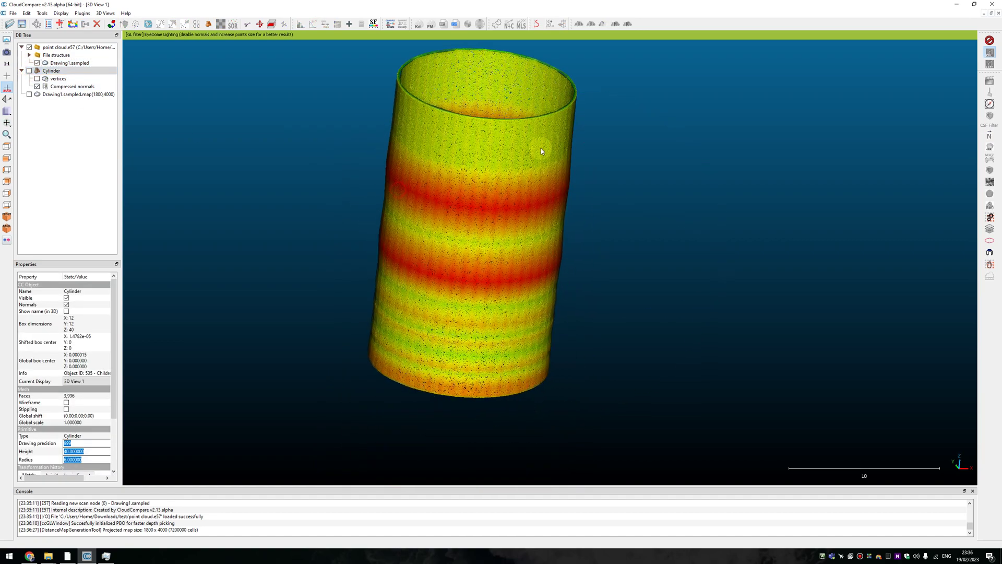
pyautogui.moveTo(524, 241); pyautogui.dragTo(510, 266)
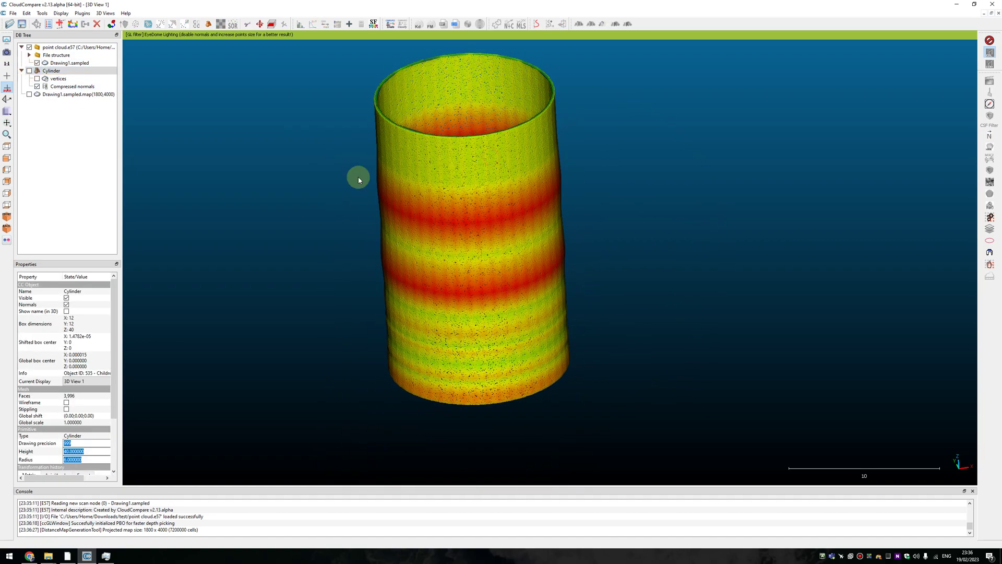
pyautogui.click(69, 62)
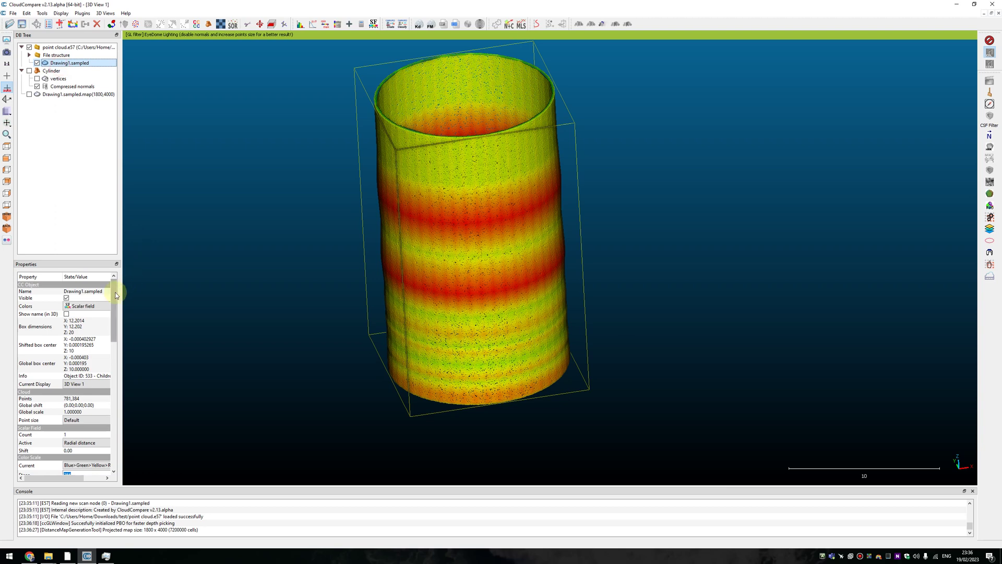
pyautogui.moveTo(115, 295); pyautogui.dragTo(114, 381)
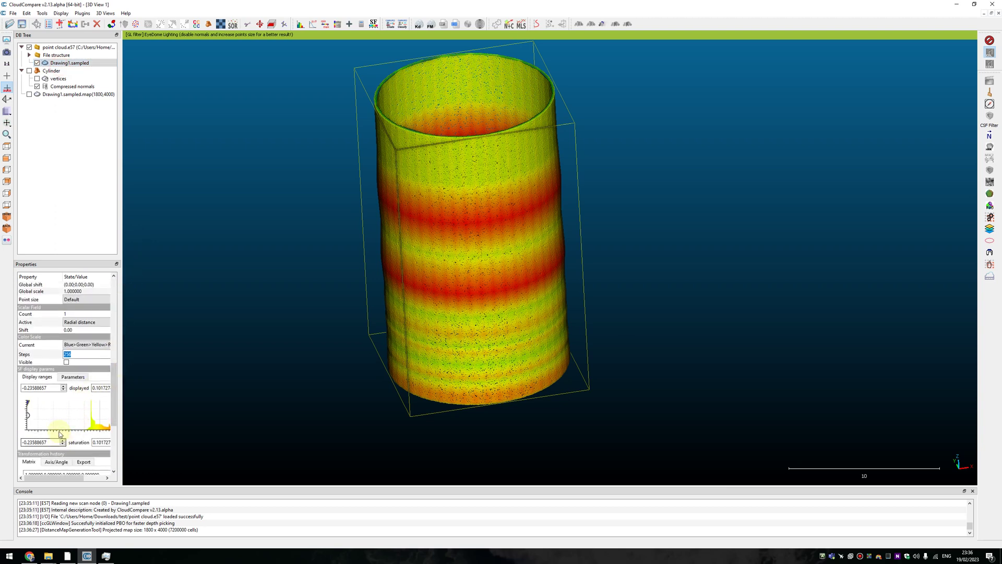
# Show the Radial distance colour-scale legend on the shaft cloud
pyautogui.click(66, 362)
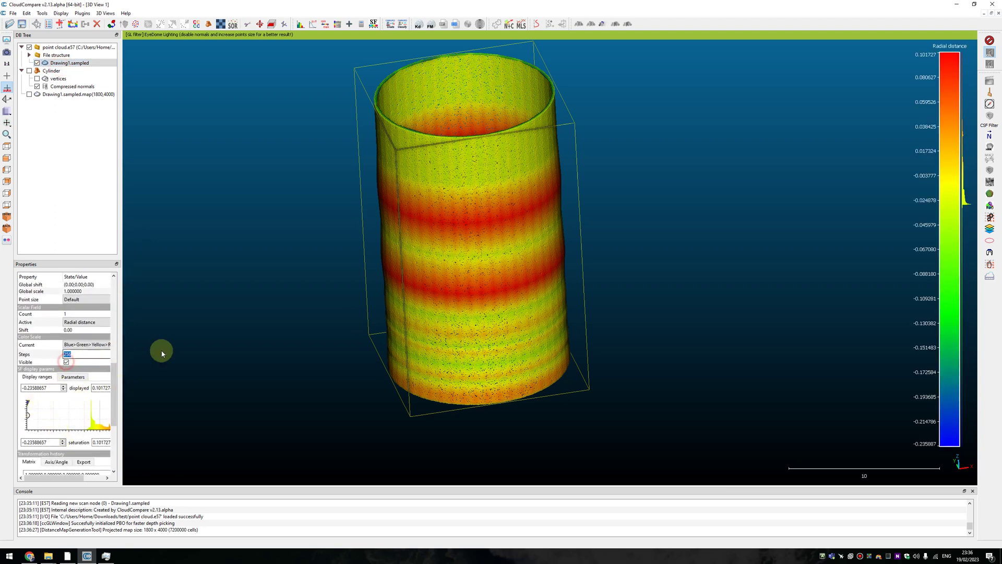
pyautogui.moveTo(470, 313); pyautogui.dragTo(462, 167)
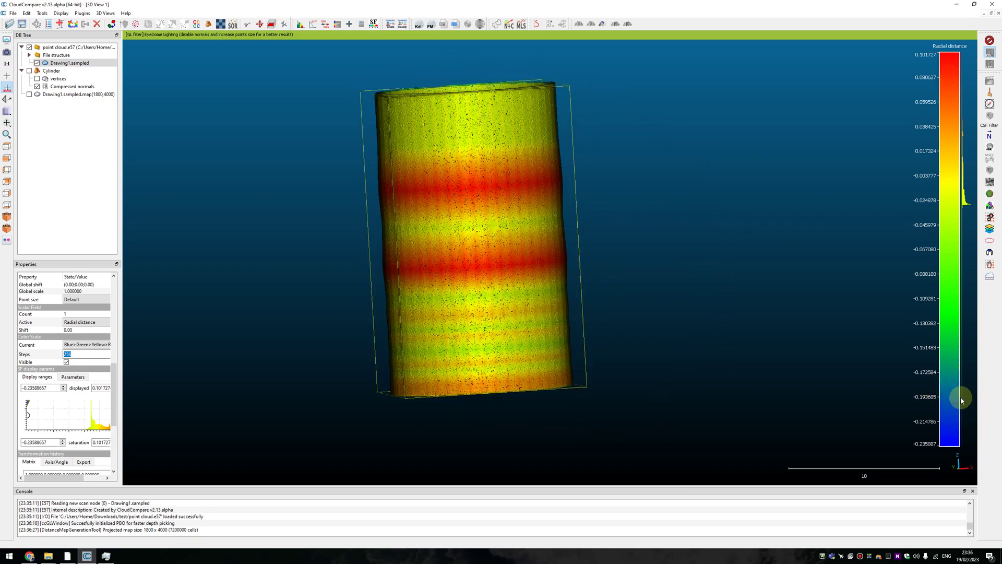
pyautogui.moveTo(707, 313); pyautogui.dragTo(553, 225)
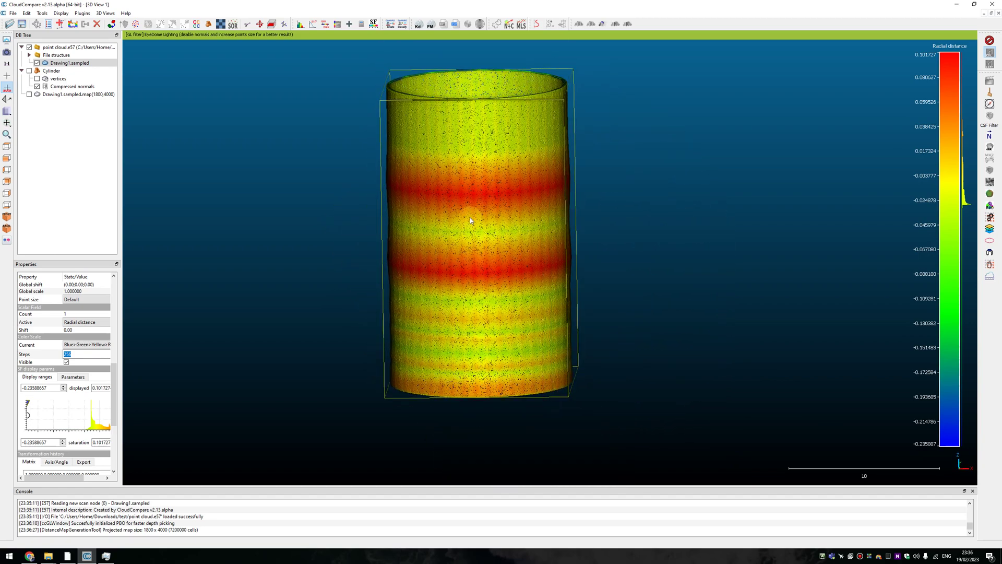
# Narrow the histogram saturation range, upper limit about 0.090, to reveal blue, green and red bands
pyautogui.moveTo(28, 403); pyautogui.dragTo(84, 402)
pyautogui.moveTo(63, 483); pyautogui.dragTo(84, 478)
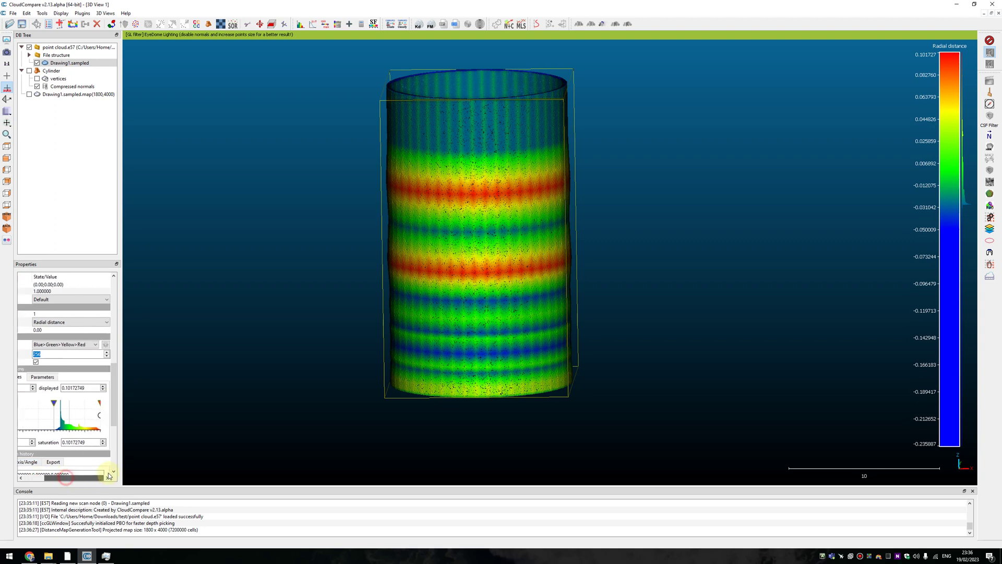
pyautogui.moveTo(101, 403); pyautogui.dragTo(97, 405)
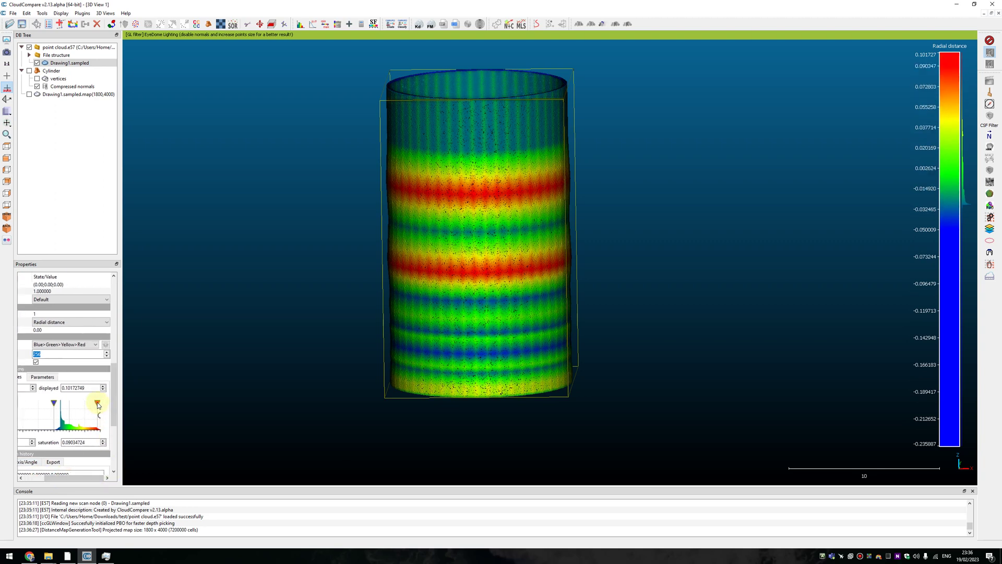
pyautogui.moveTo(324, 277); pyautogui.dragTo(483, 183)
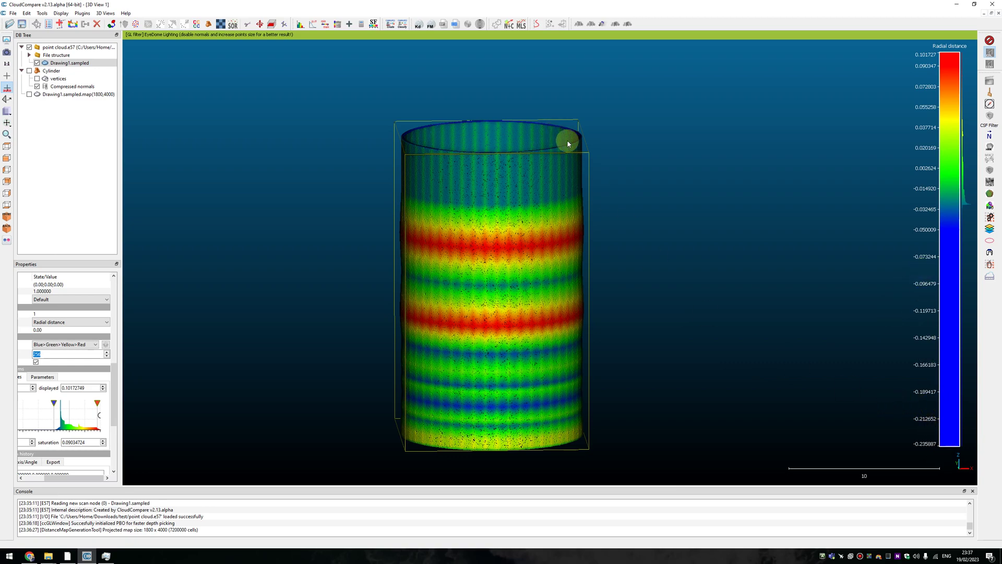
pyautogui.moveTo(589, 221); pyautogui.dragTo(559, 277)
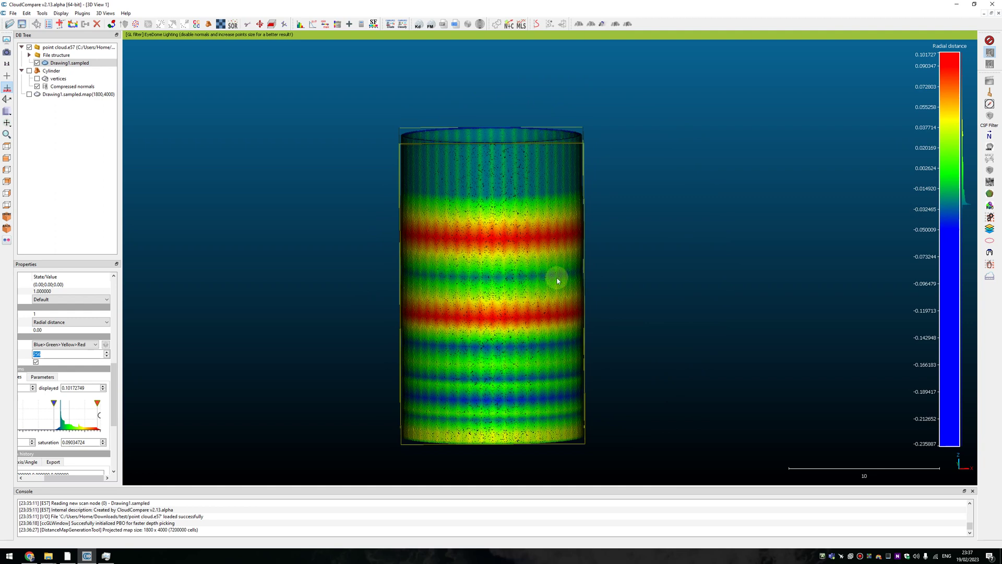
pyautogui.moveTo(557, 212); pyautogui.dragTo(544, 239)
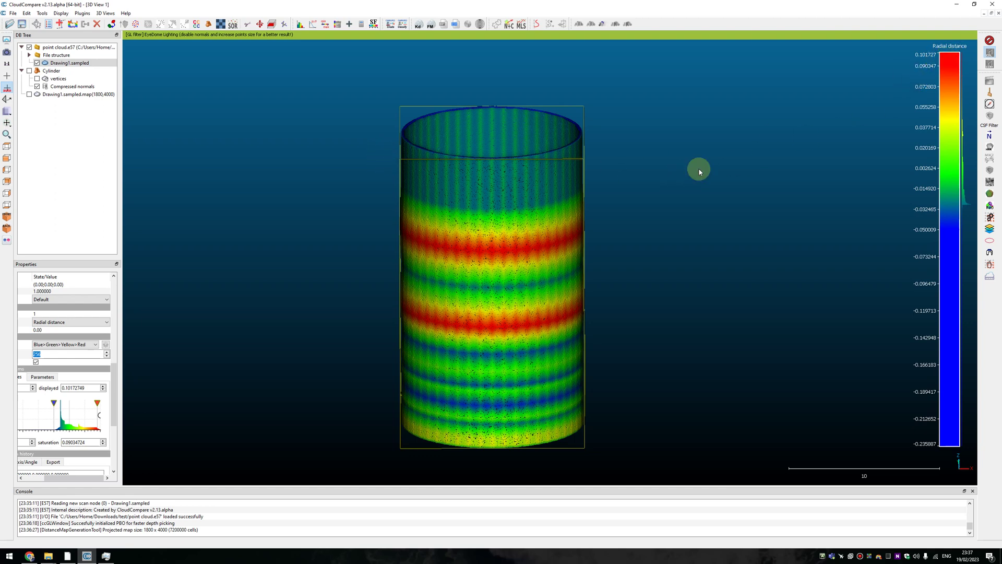
pyautogui.moveTo(642, 226); pyautogui.dragTo(520, 273)
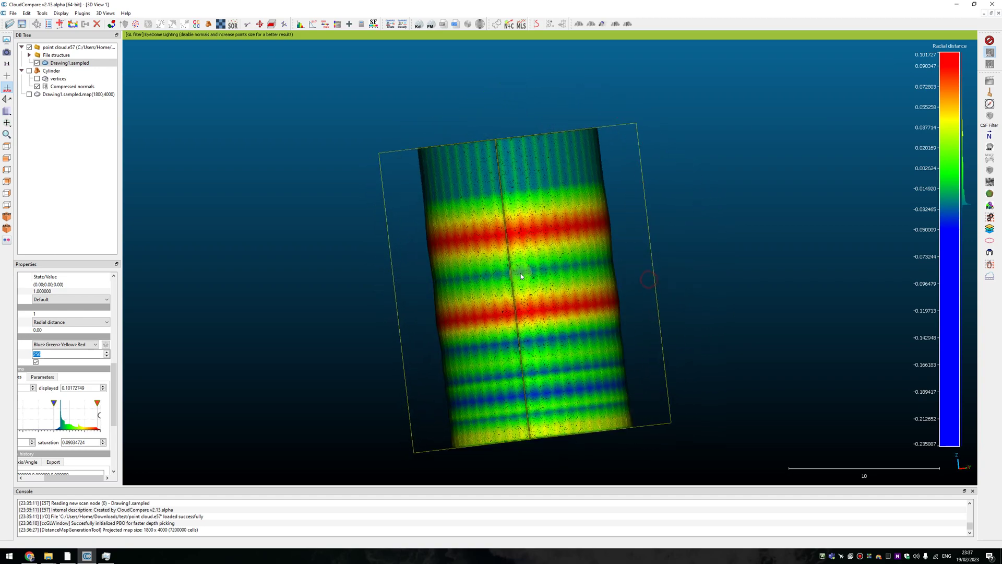
# Show the fitted Cylinder again and select it to view its parameters
pyautogui.click(29, 71)
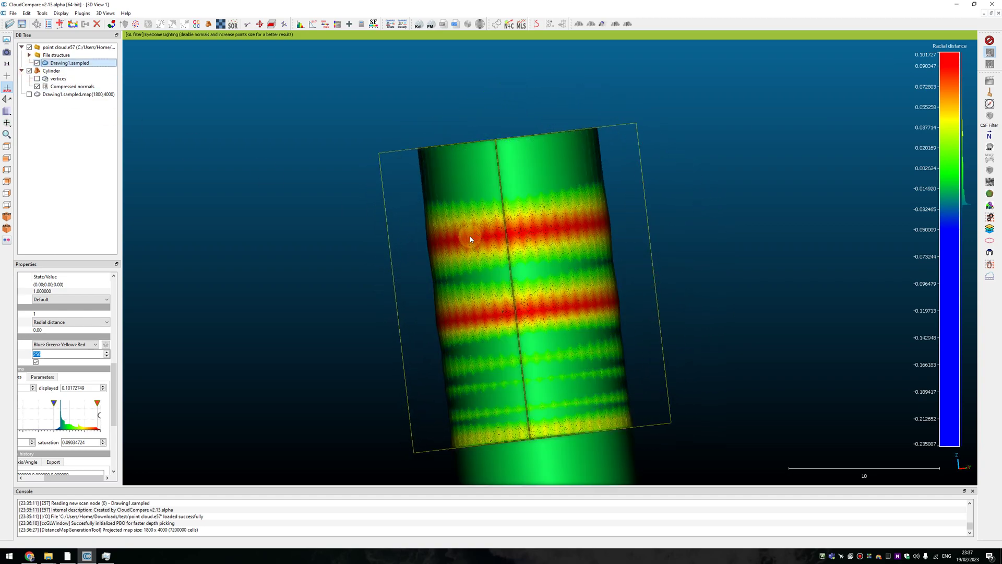
pyautogui.moveTo(464, 195); pyautogui.dragTo(566, 183)
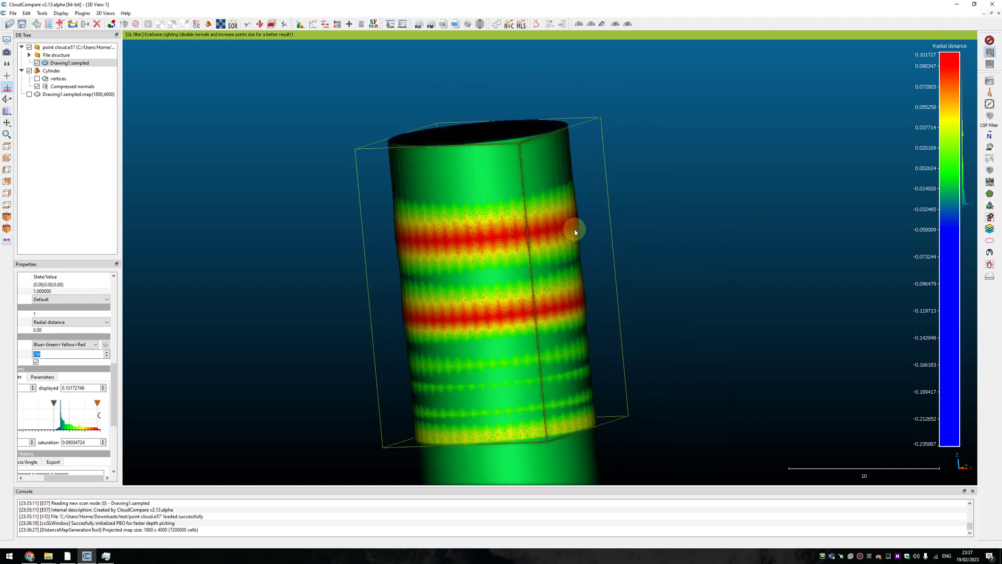
pyautogui.click(48, 71)
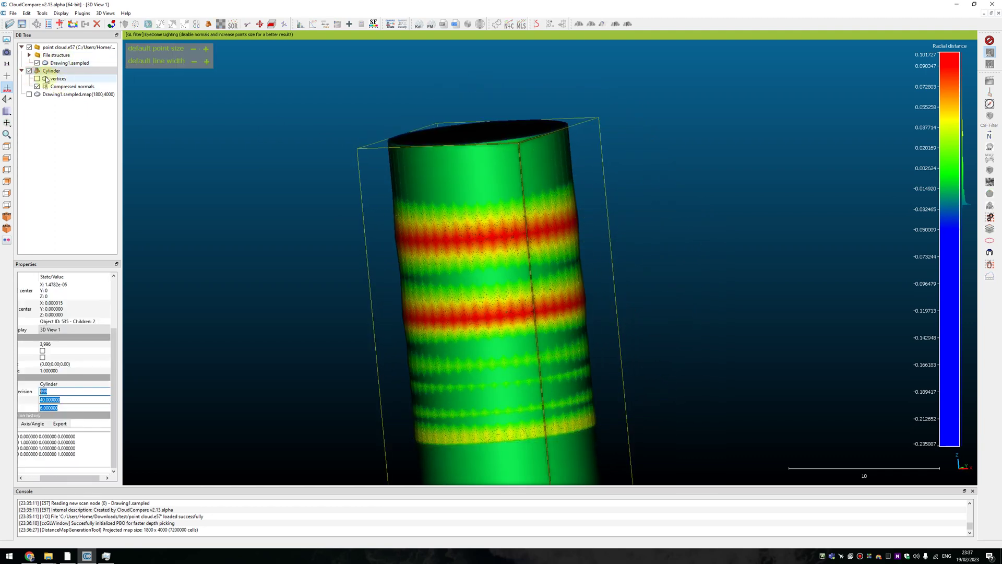
pyautogui.click(168, 102)
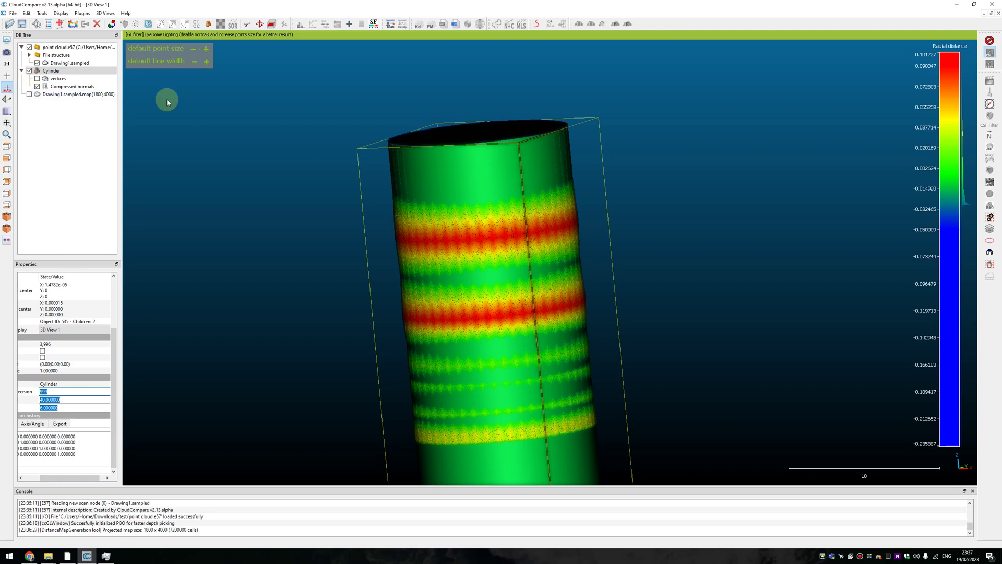
pyautogui.moveTo(168, 103); pyautogui.dragTo(496, 172)
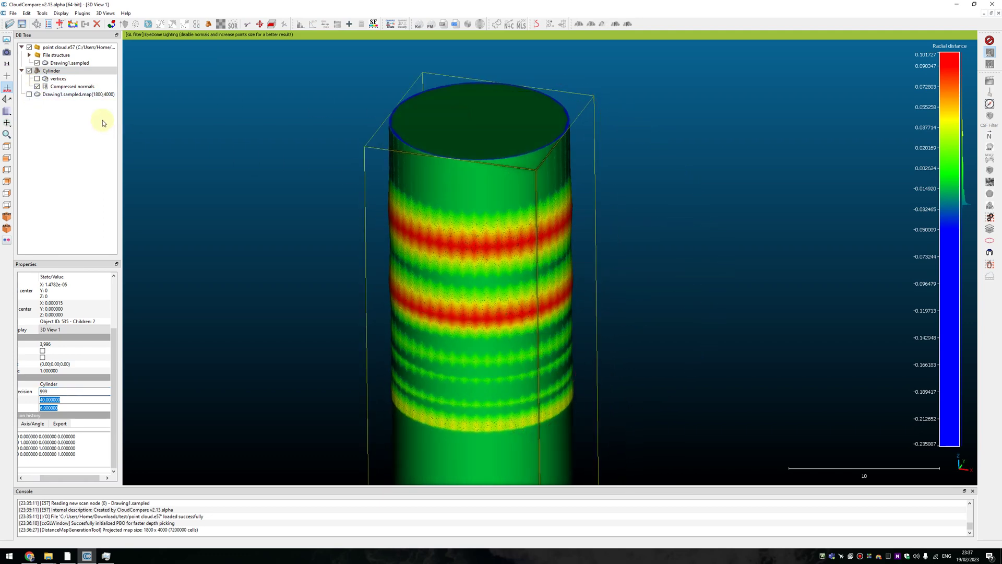
# Hide the Cylinder and point cloud.e57, leaving only Drawing1.sampled.map visible
pyautogui.click(29, 70)
pyautogui.click(29, 47)
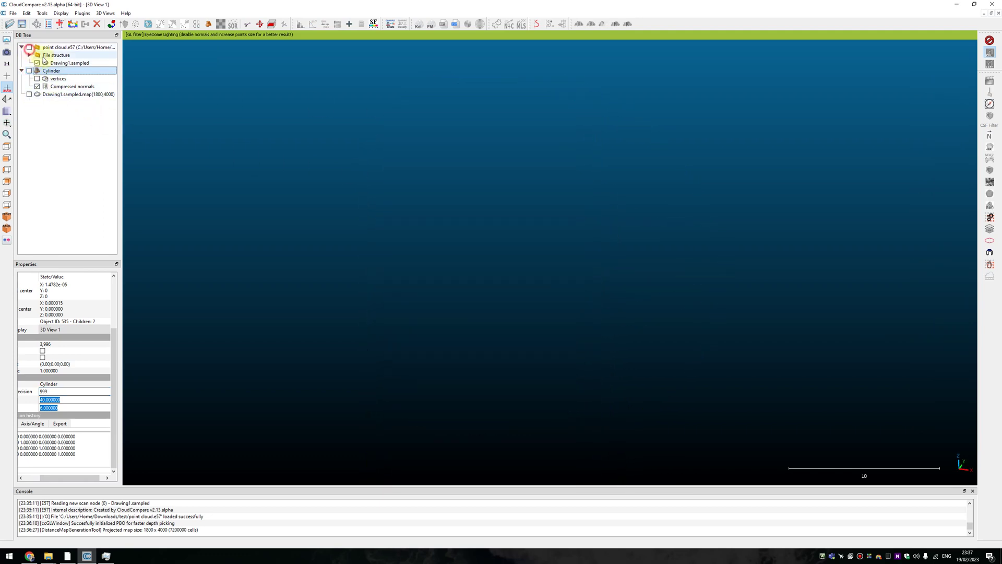
pyautogui.click(30, 94)
# Select Drawing1.sampled.map and raise its lower saturation limit to about -0.0376
pyautogui.moveTo(566, 224); pyautogui.dragTo(554, 282)
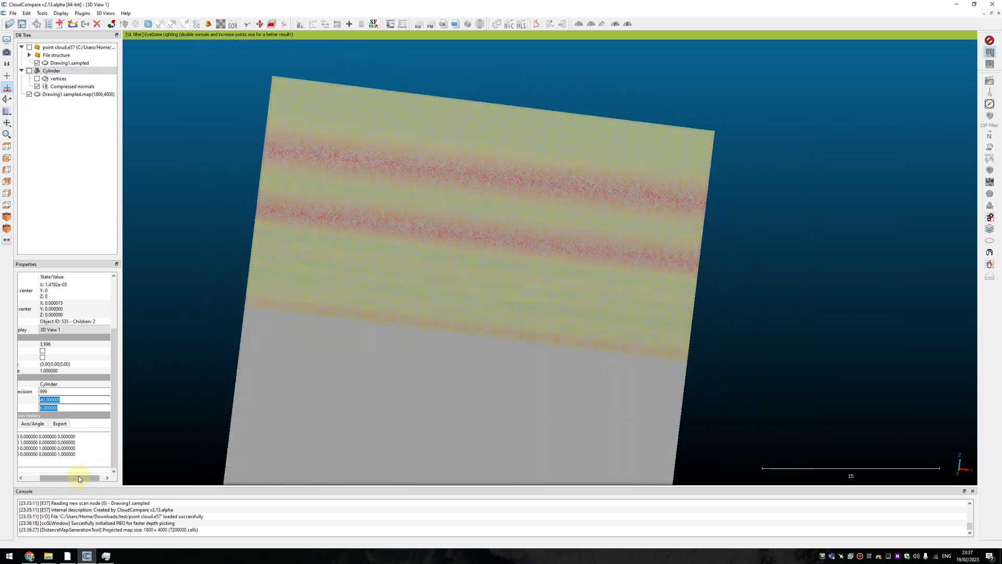
pyautogui.moveTo(78, 476); pyautogui.dragTo(31, 478)
pyautogui.scroll(3, 116, 331)
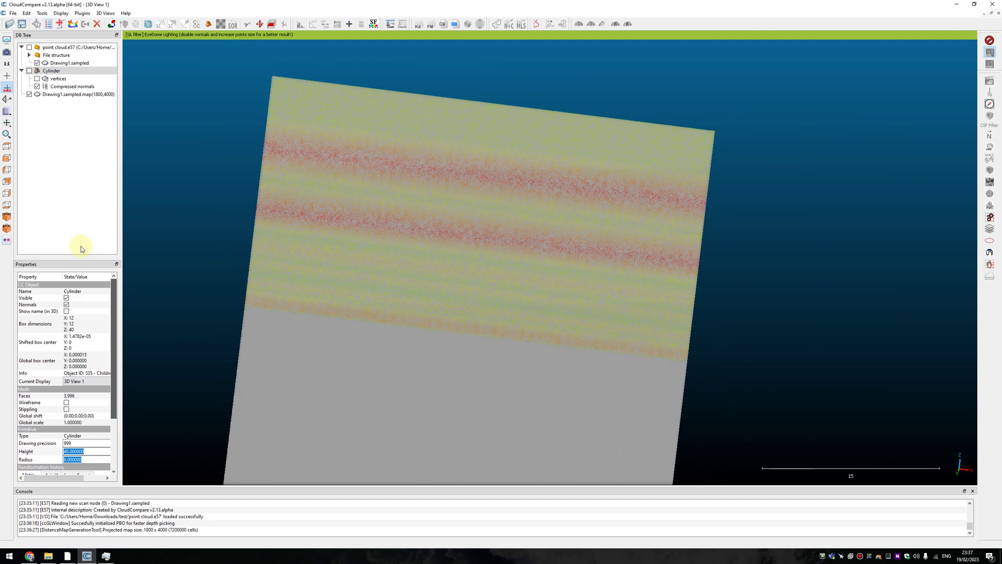
pyautogui.click(50, 96)
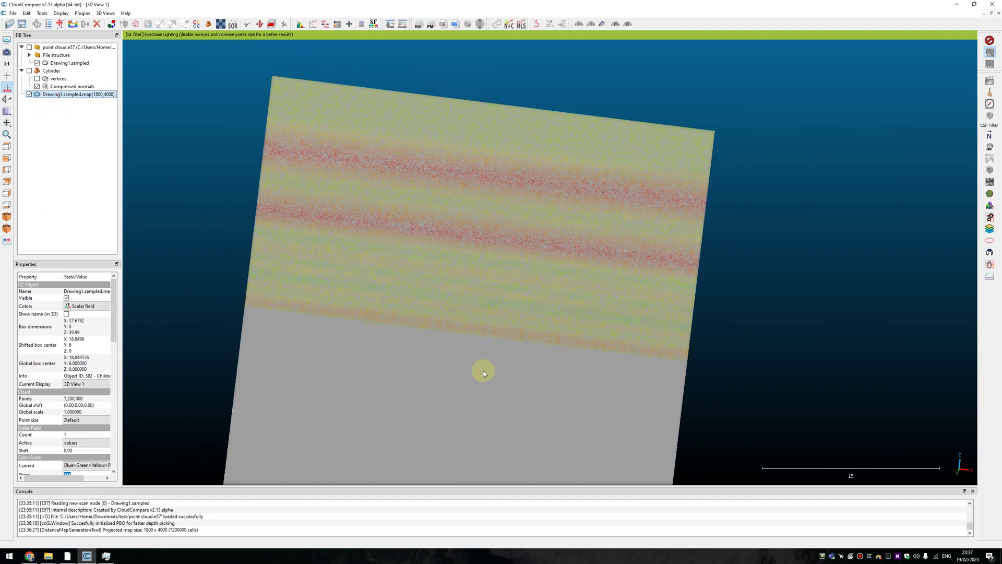
pyautogui.scroll(-5, 112, 314)
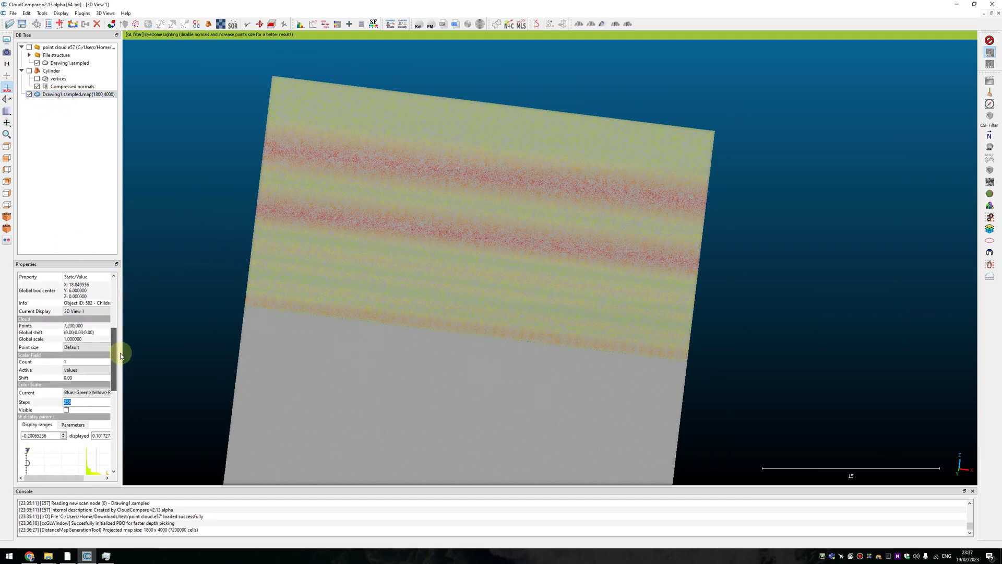
pyautogui.moveTo(28, 404); pyautogui.dragTo(83, 405)
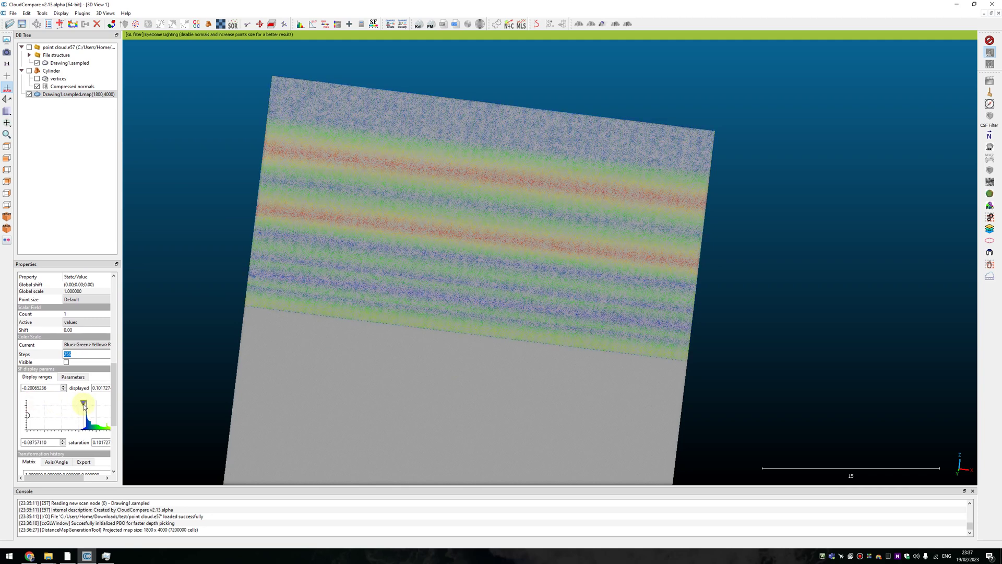
pyautogui.moveTo(67, 478); pyautogui.dragTo(105, 476)
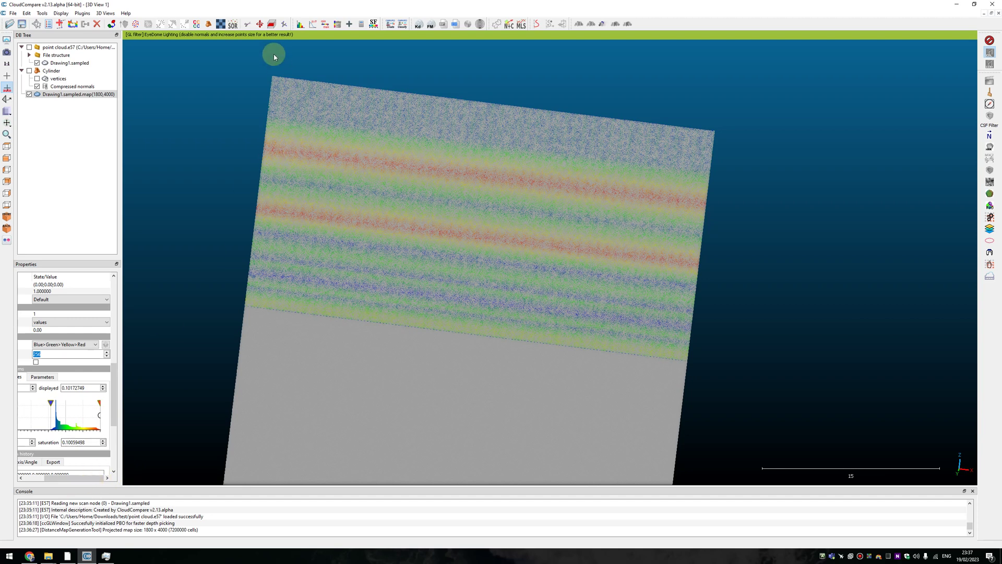
# Filter the map by value over -0.2007 to 0.1017 and export the filtered copy
pyautogui.click(324, 25)
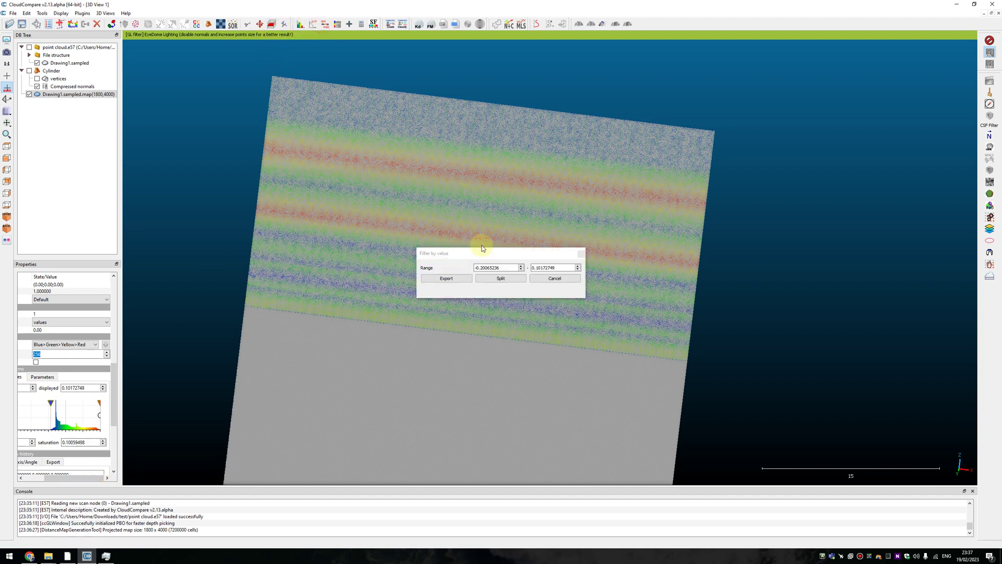
pyautogui.click(446, 278)
pyautogui.moveTo(462, 197); pyautogui.dragTo(179, 137)
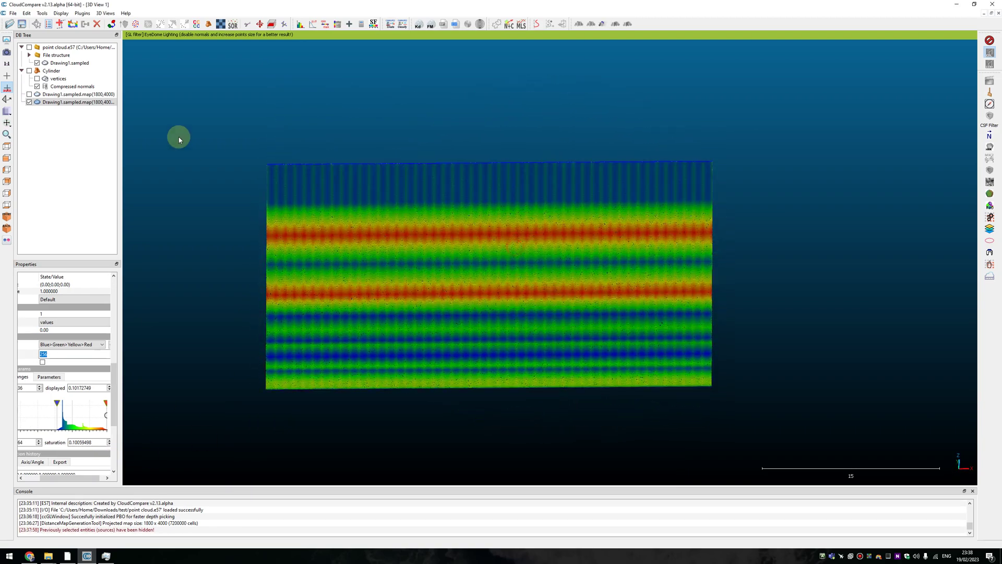
# Start the Scalar Field to RGB conversion on the deviation map, then decline it
pyautogui.click(26, 13)
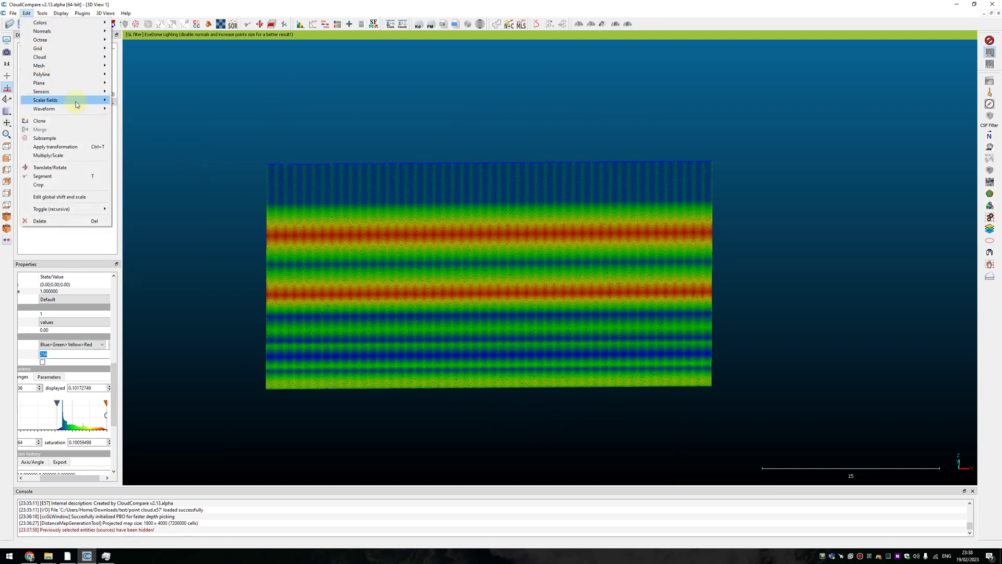
pyautogui.moveTo(76, 101)
pyautogui.click(173, 156)
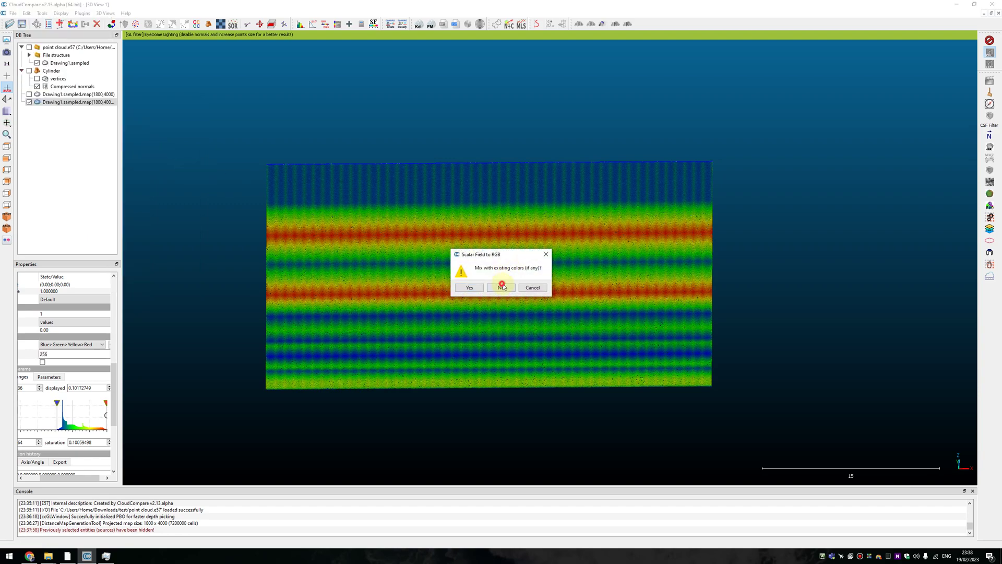
pyautogui.click(502, 287)
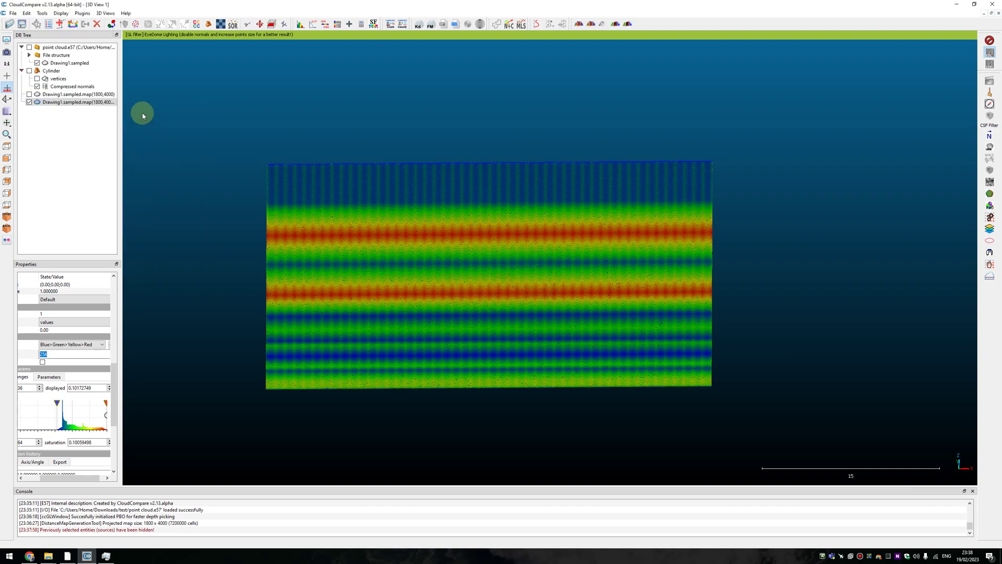
# Show the map from the front, coloured by scalar field, with its -0.200652 to 0.101727 legend visible
pyautogui.click(8, 167)
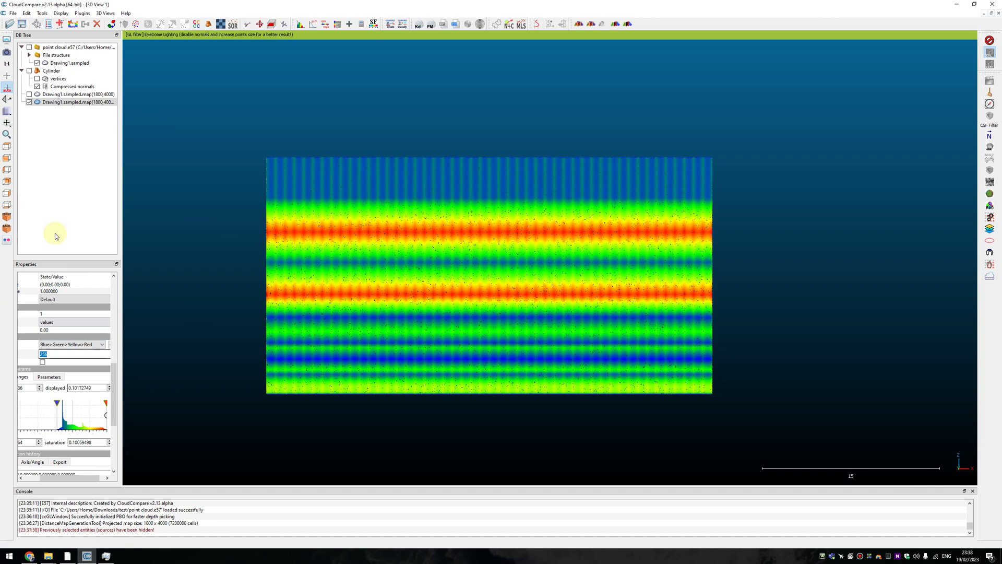
pyautogui.moveTo(114, 393); pyautogui.dragTo(115, 399)
pyautogui.click(44, 355)
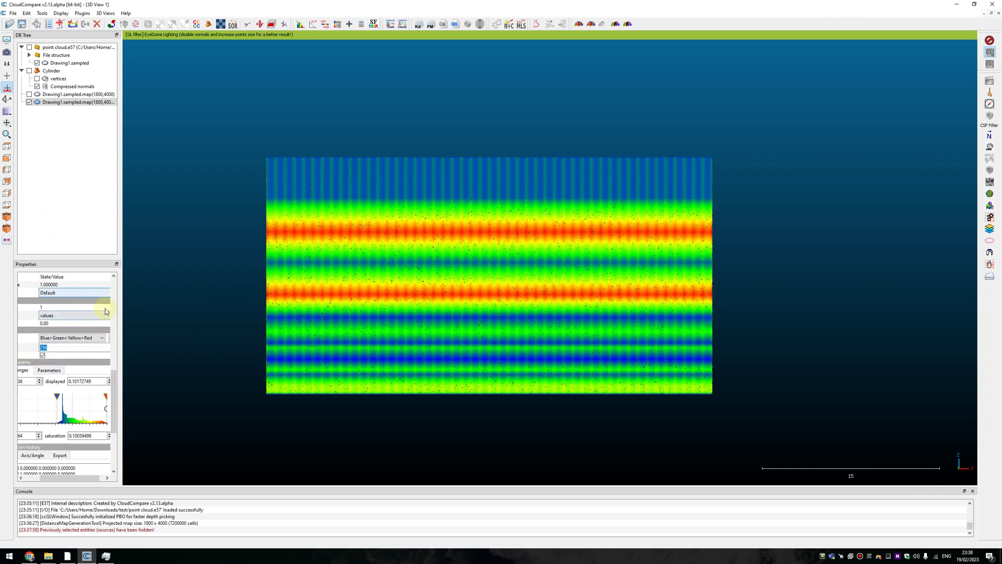
pyautogui.moveTo(115, 389)
pyautogui.mouseDown()
pyautogui.moveTo(116, 300)
pyautogui.moveTo(114, 378)
pyautogui.mouseUp()
pyautogui.click(84, 305)
pyautogui.click(61, 324)
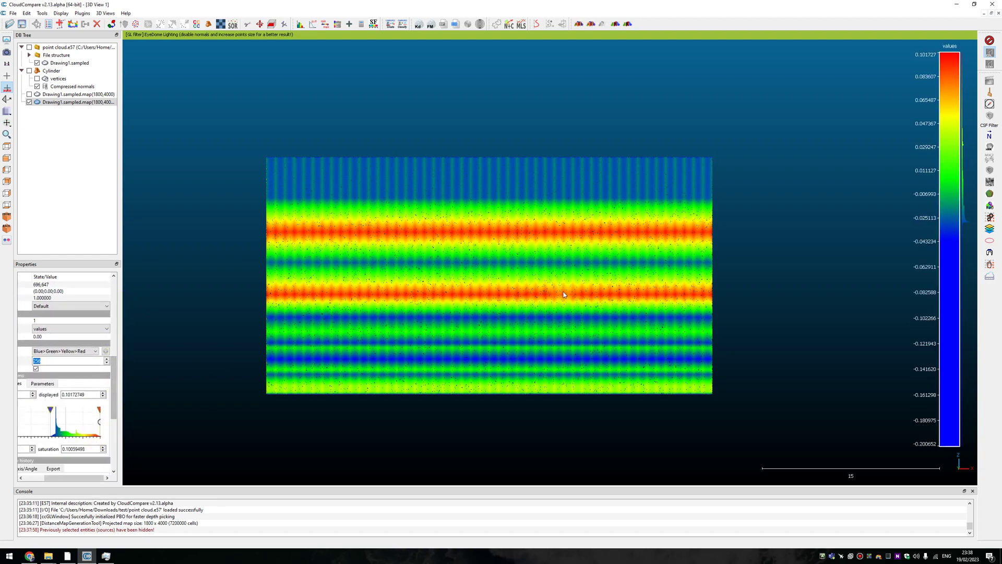
pyautogui.scroll(3, 563, 294)
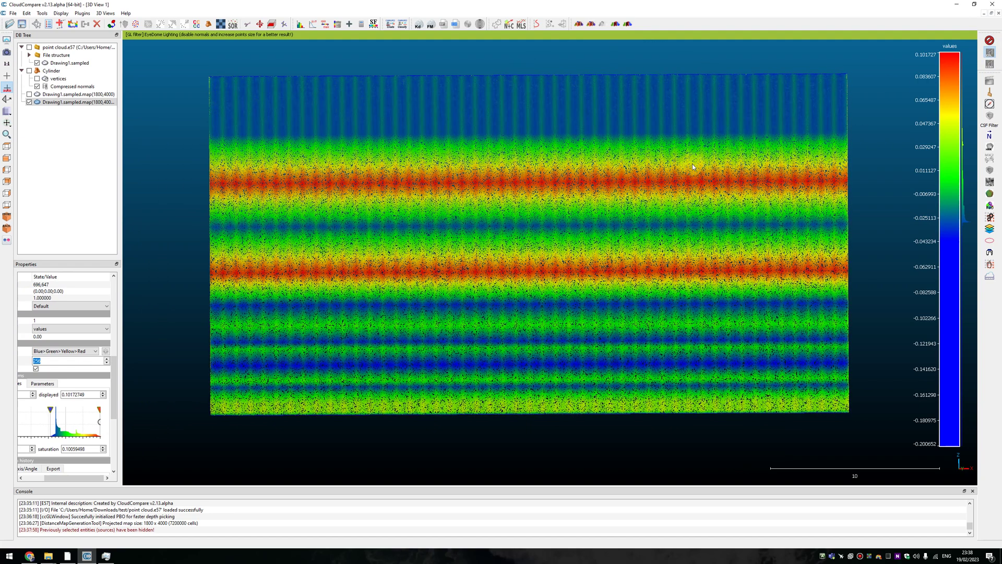
pyautogui.moveTo(603, 156); pyautogui.dragTo(806, 124)
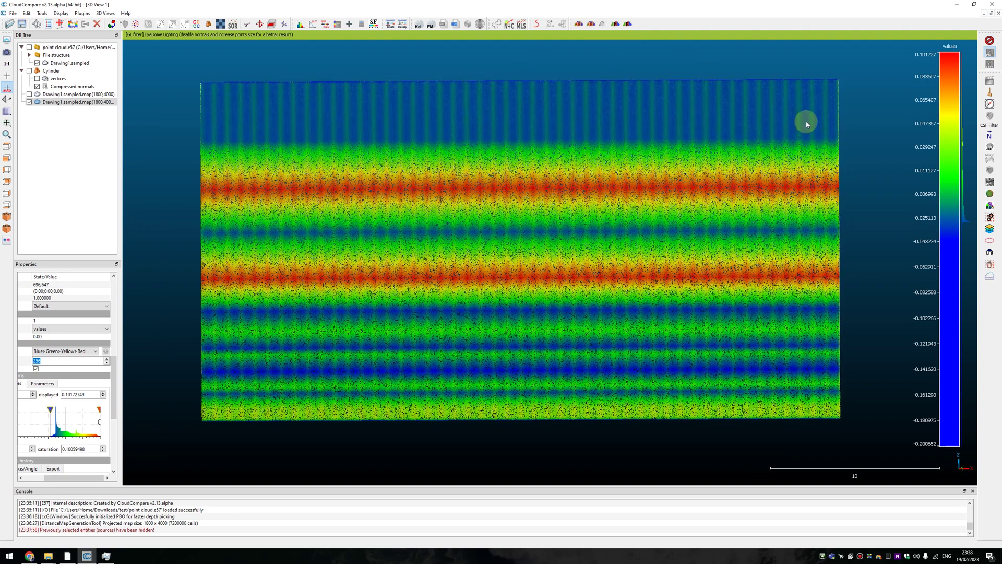
# Save the coloured deviation map under the name test as an E57 file
pyautogui.click(22, 25)
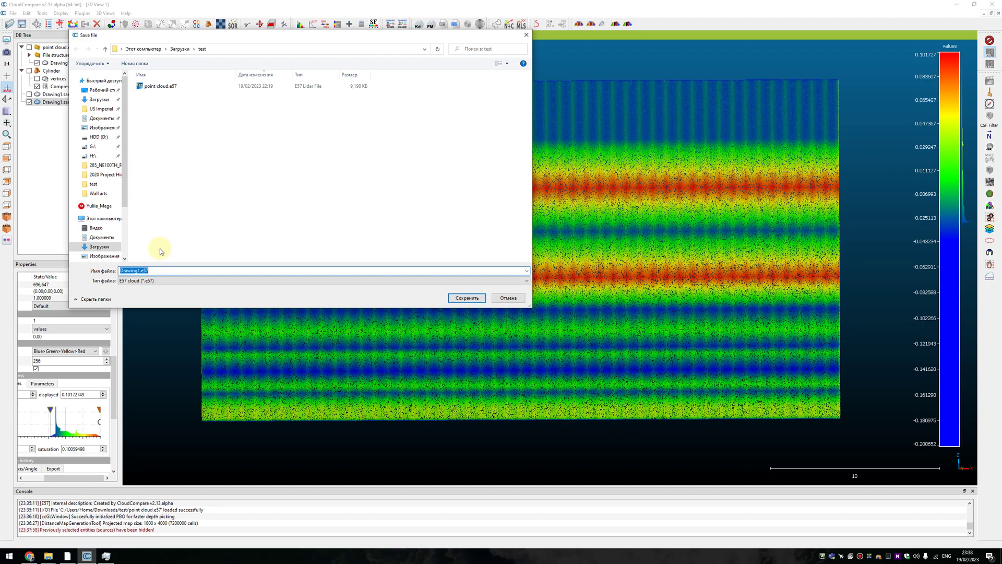
pyautogui.write('test')
pyautogui.press('Return')
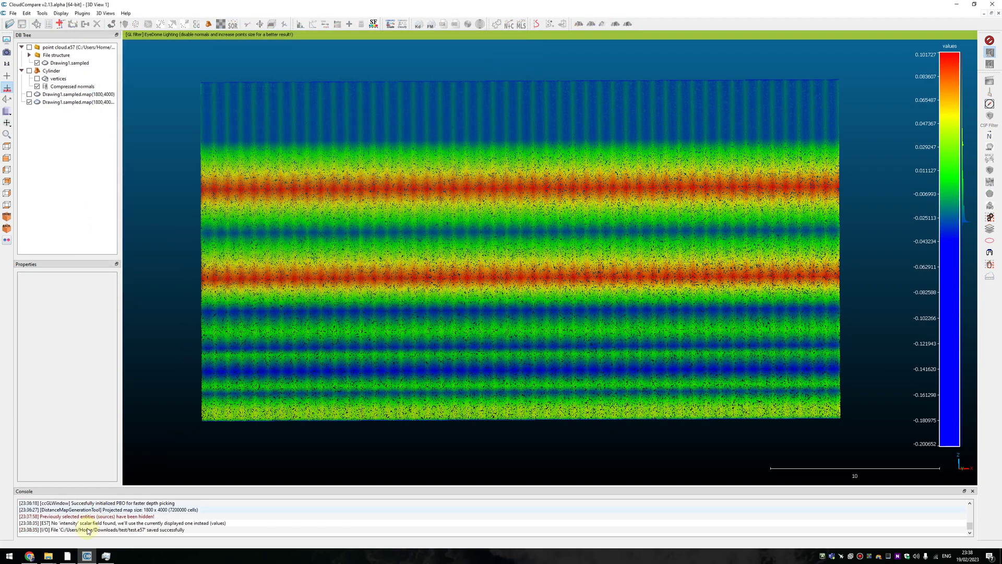
# Launch Autodesk ReCap and create a new project built from imported files
pyautogui.click(9, 555)
pyautogui.write('re')
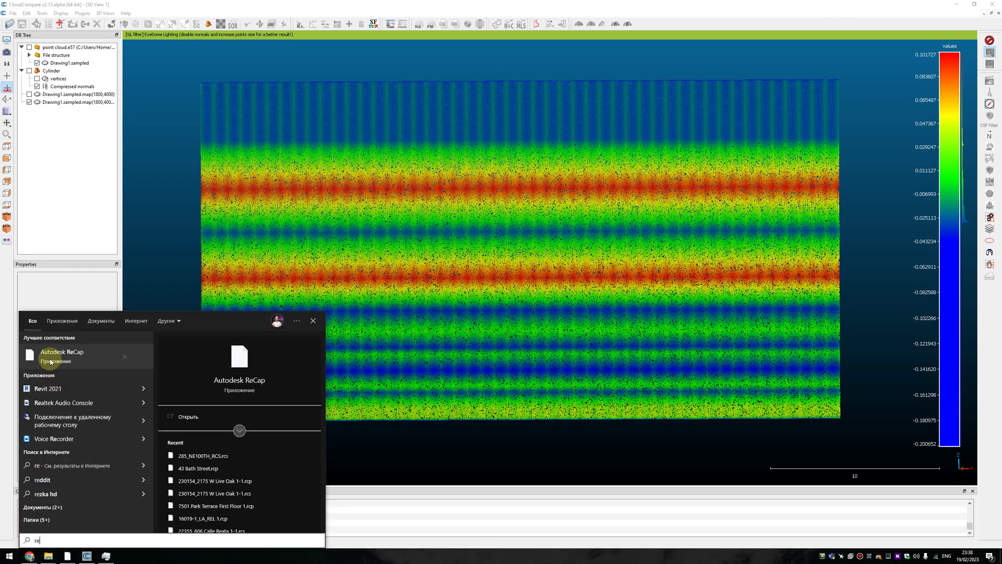
pyautogui.click(50, 359)
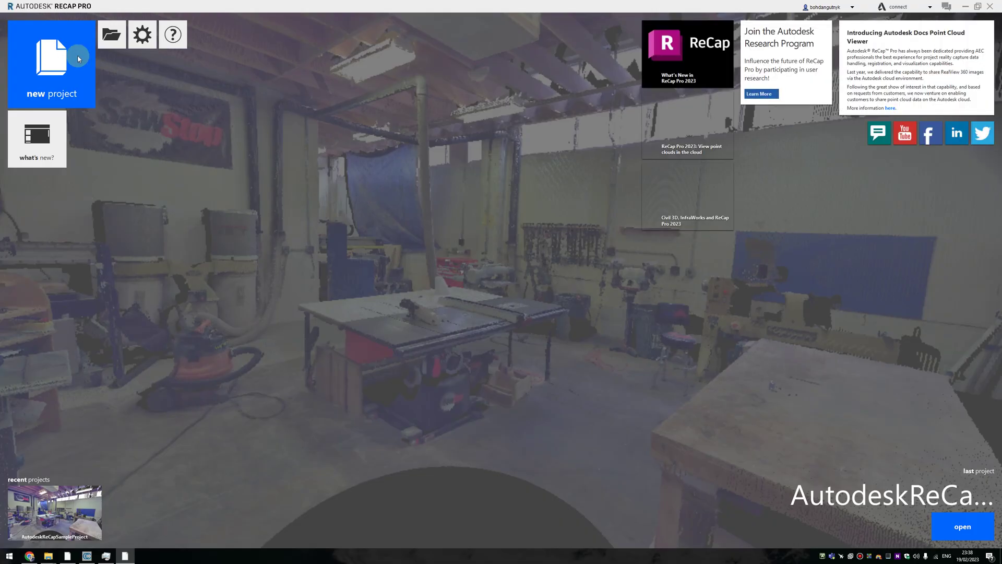
pyautogui.click(51, 68)
pyautogui.click(431, 254)
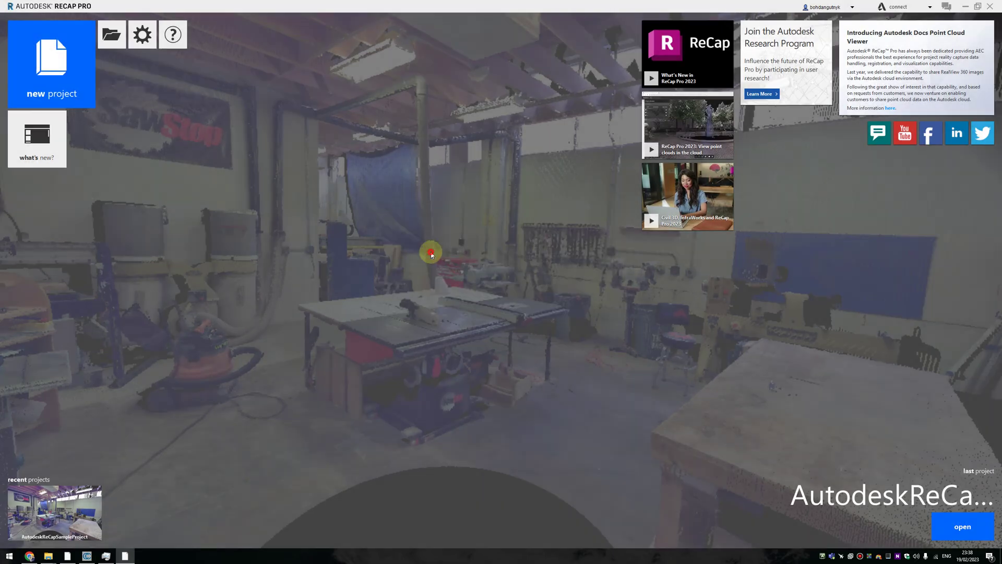
pyautogui.click(513, 311)
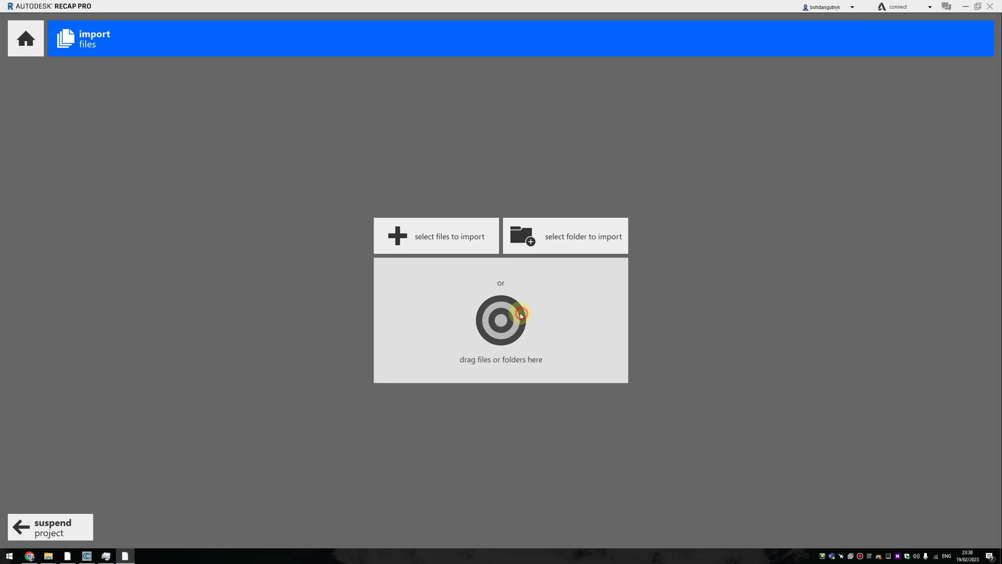
# Import and index test.e57, launch the project, and view the point-cloud wall at an angle
pyautogui.click(455, 243)
pyautogui.click(133, 64)
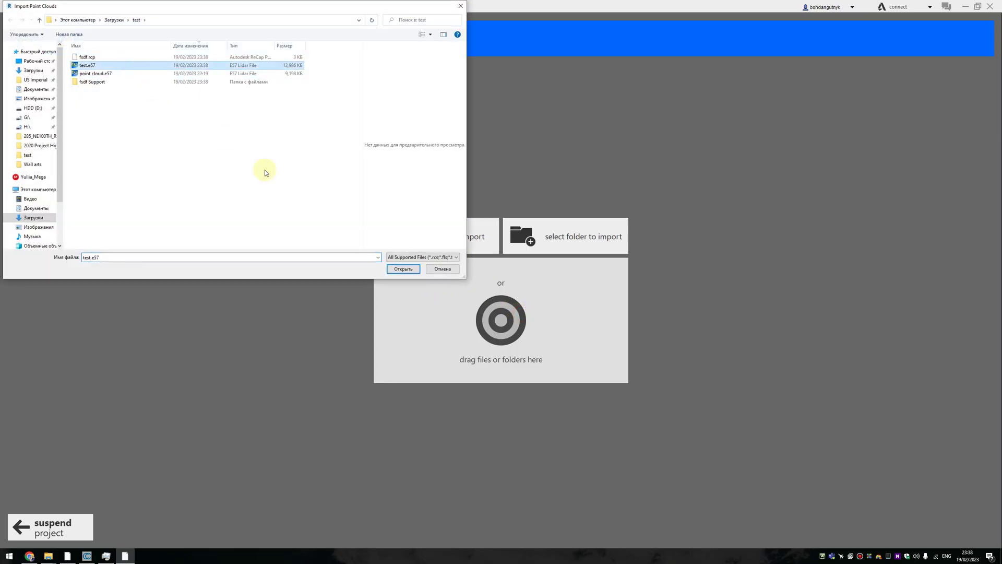
pyautogui.click(403, 269)
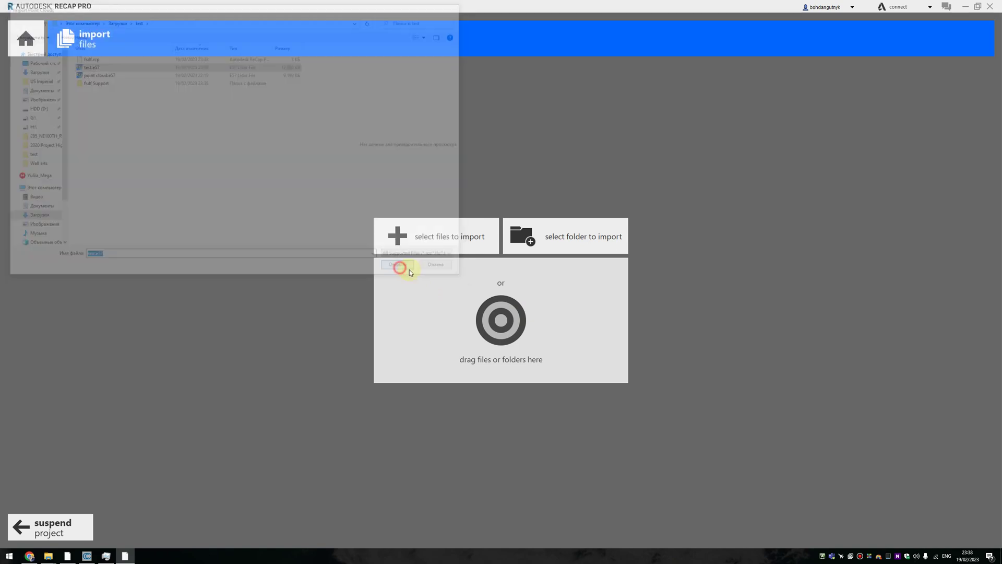
pyautogui.click(939, 520)
pyautogui.click(936, 522)
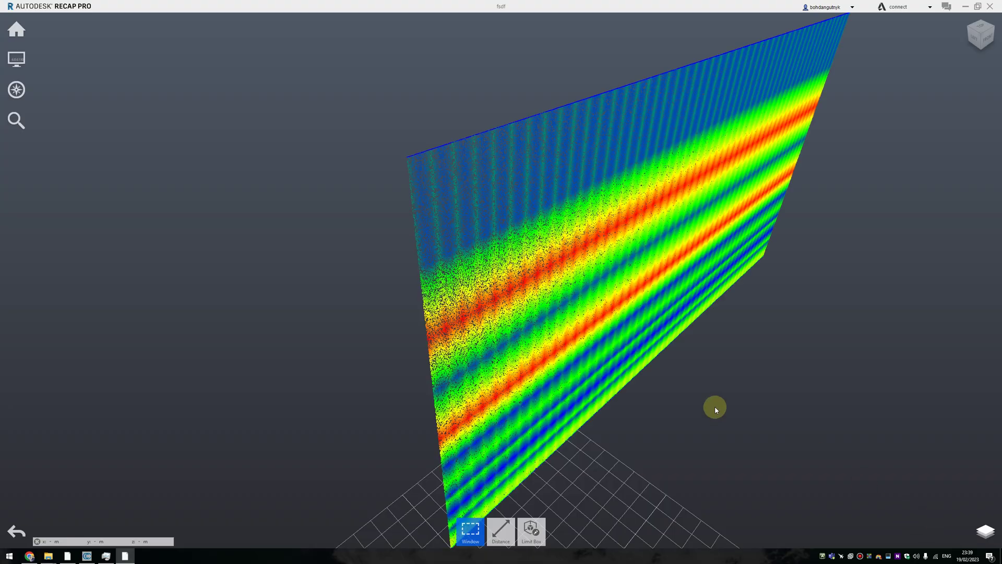
pyautogui.moveTo(716, 407); pyautogui.dragTo(490, 308)
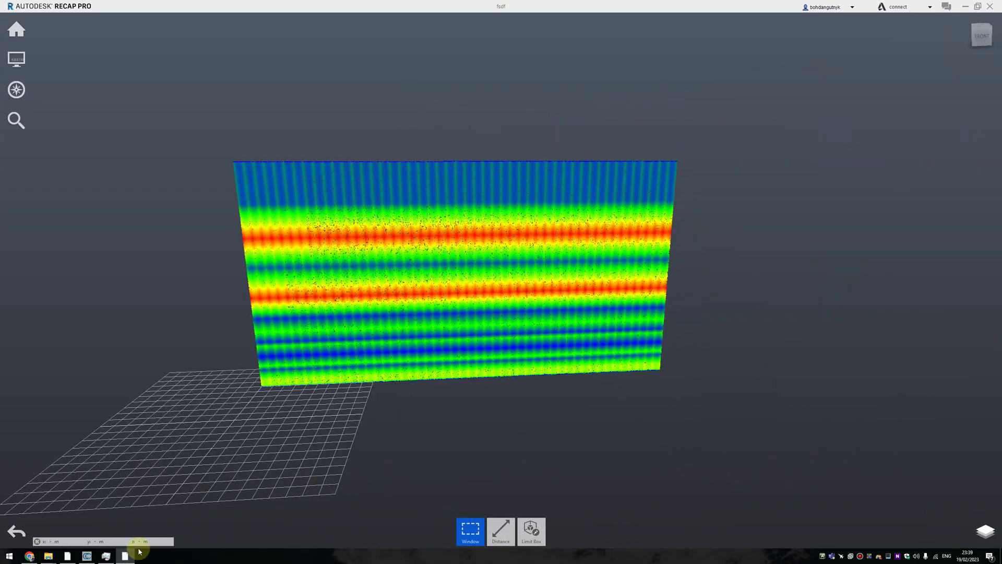
# In AutoCAD's grid.dwg, restore the Top plan view and reset the UCS to World
pyautogui.click(68, 555)
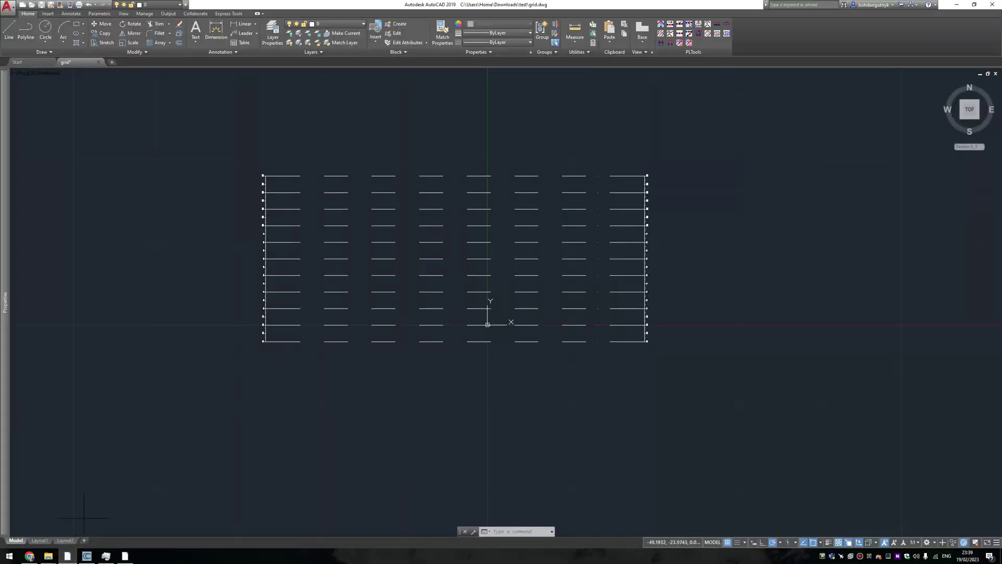
pyautogui.scroll(-4, 350, 230)
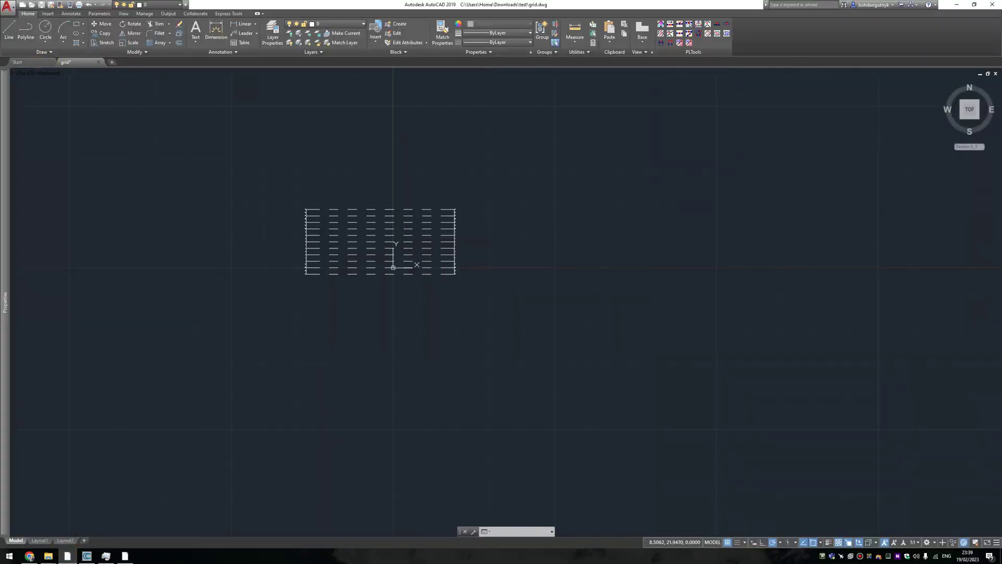
pyautogui.keyDown('shift'); pyautogui.moveTo(402, 264); pyautogui.dragTo(384, 321, button='middle'); pyautogui.keyUp('shift')
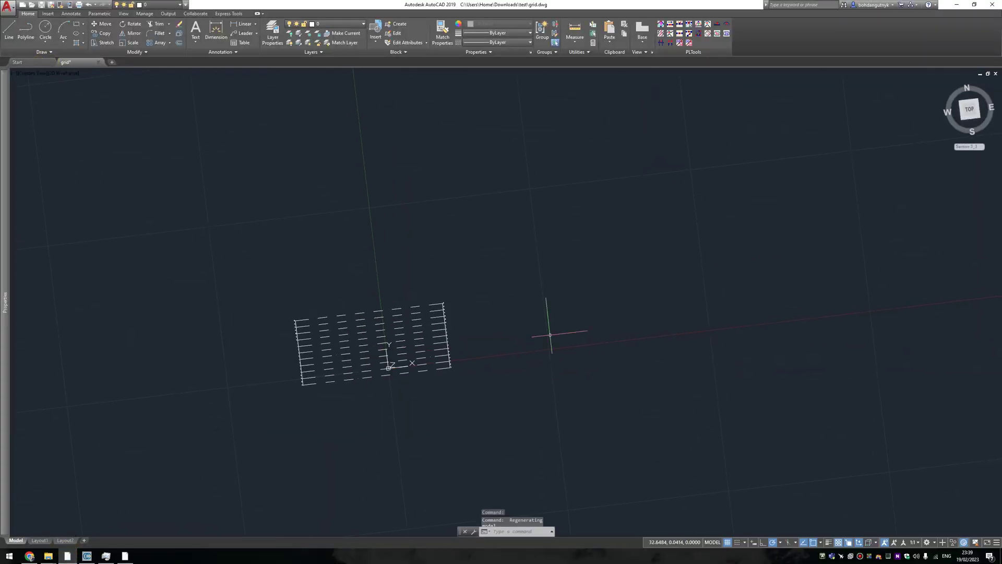
pyautogui.click(969, 109)
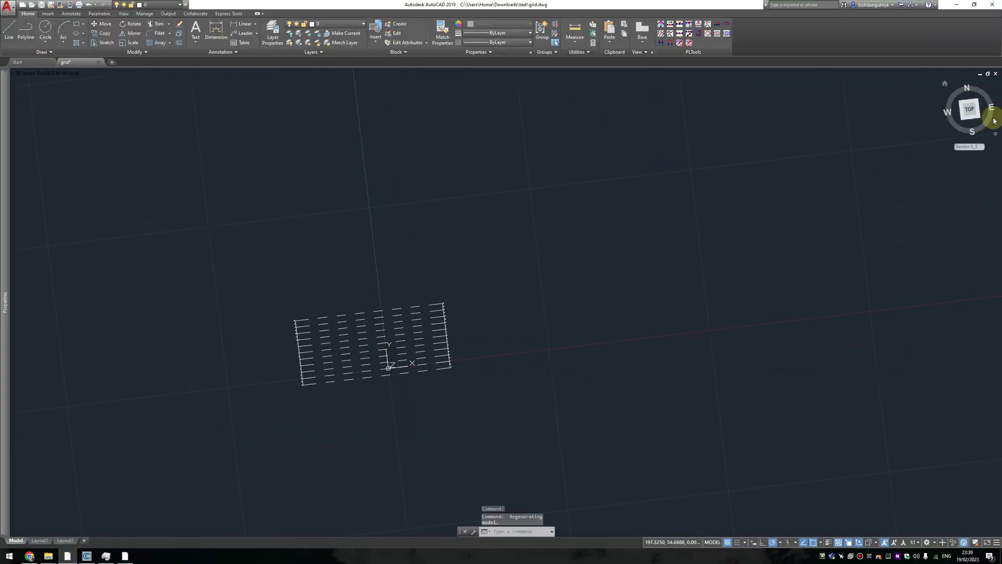
pyautogui.click(966, 146)
pyautogui.click(963, 157)
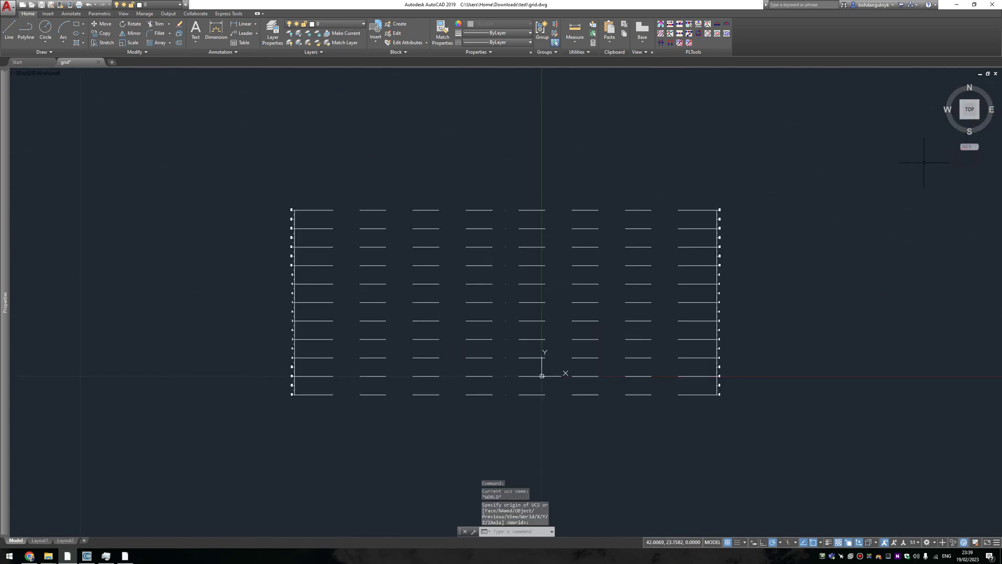
pyautogui.press('Escape')
# Window-select all 175 old grid lines and delete them
pyautogui.click(787, 442)
pyautogui.click(182, 144)
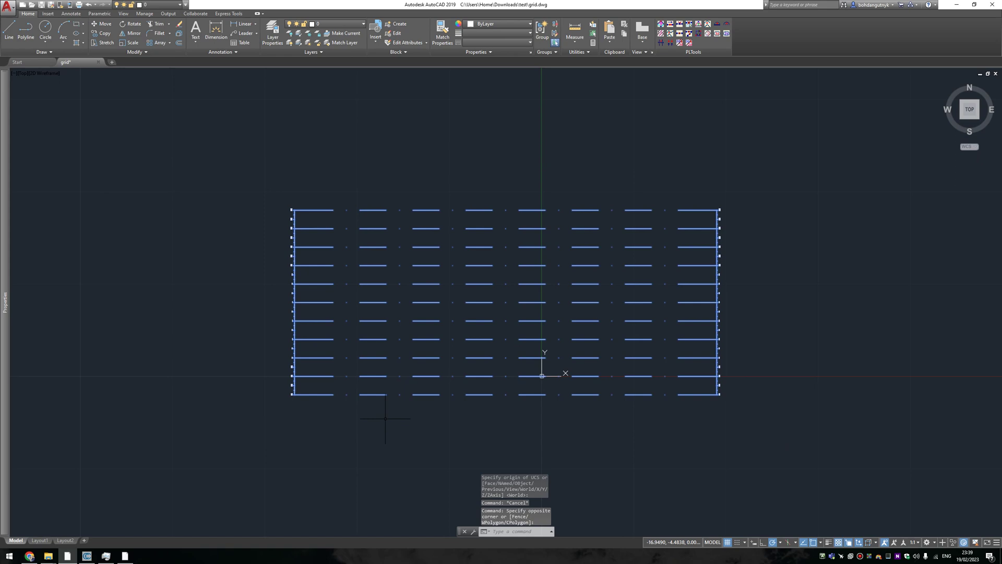
pyautogui.press('Delete')
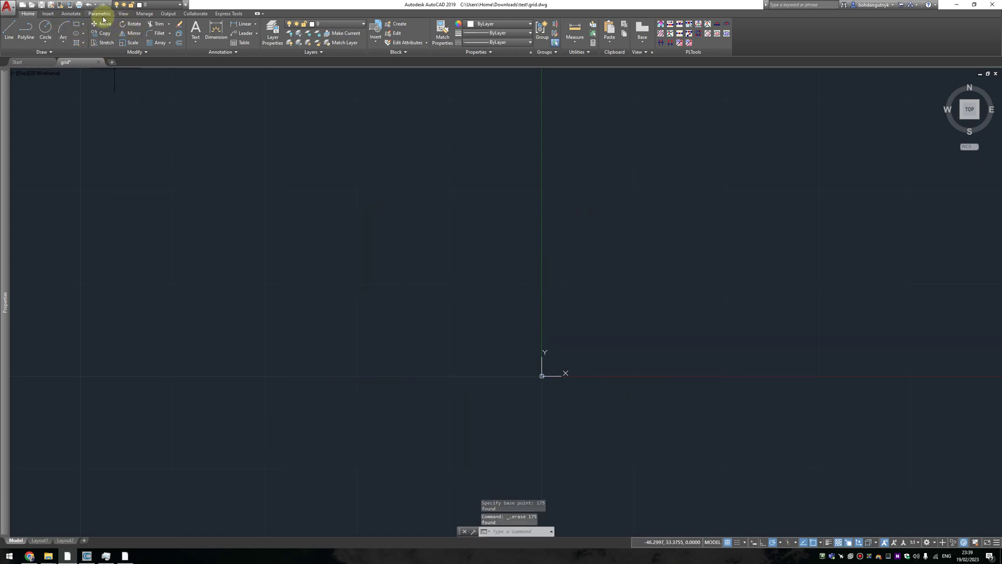
# Attach fsdf.rcp at the origin from the Insert tab and switch to Front view
pyautogui.click(48, 14)
pyautogui.click(274, 33)
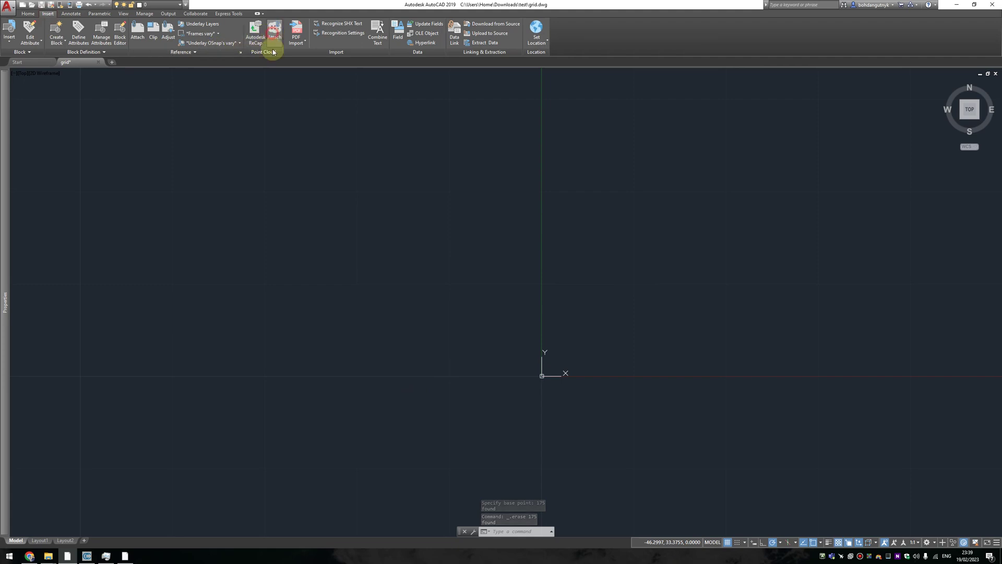
pyautogui.click(393, 182)
pyautogui.click(719, 408)
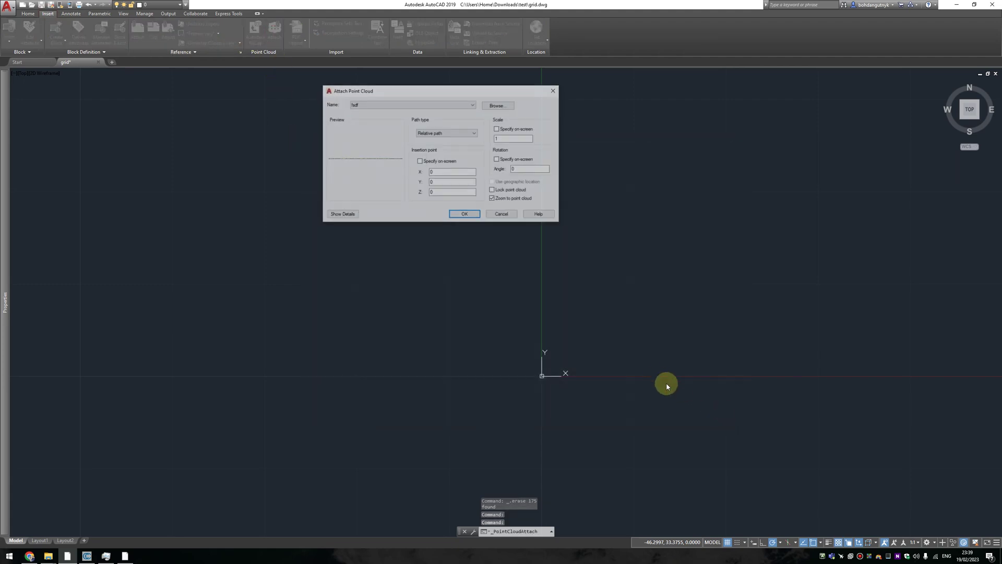
pyautogui.click(464, 215)
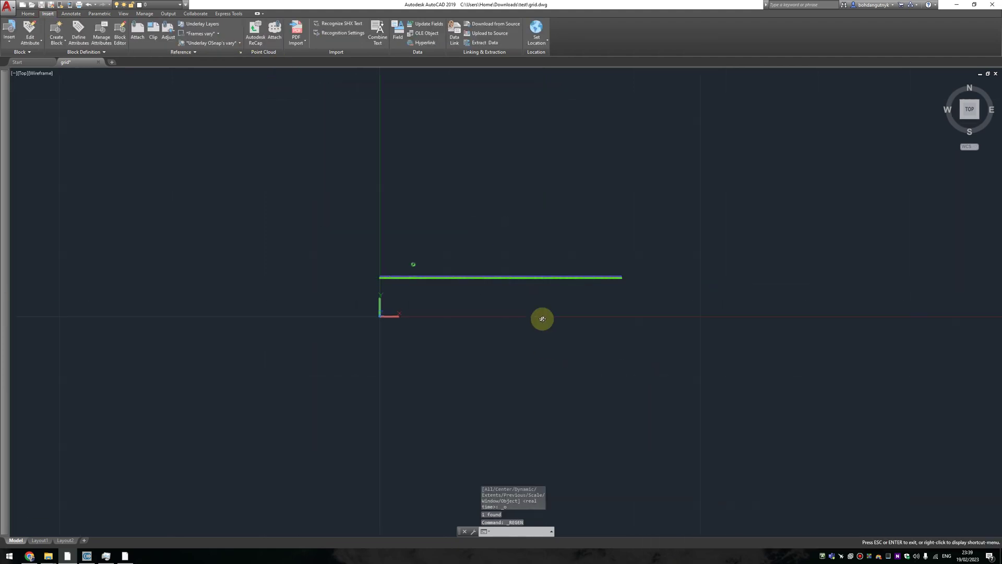
pyautogui.click(959, 115)
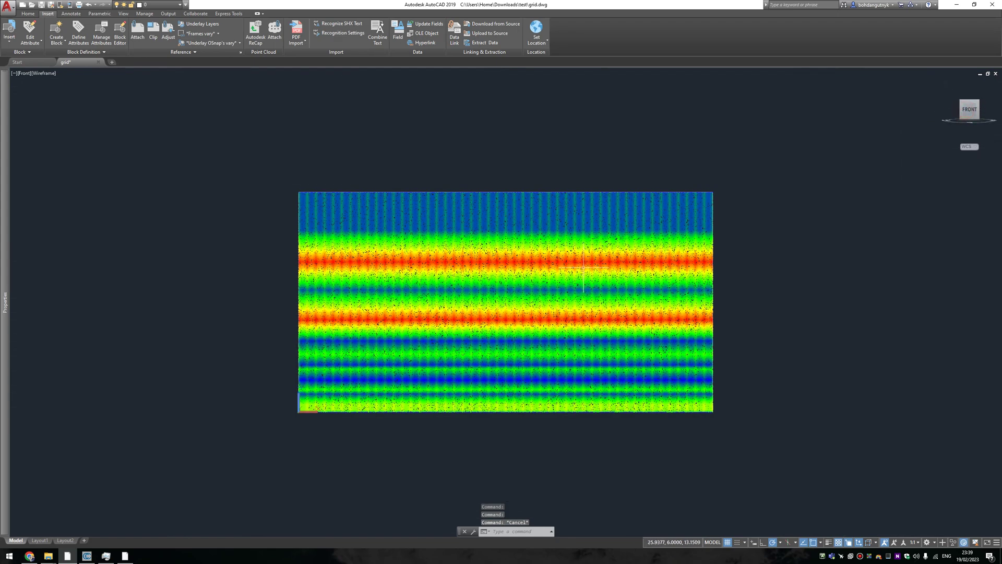
# Align the UCS with the current view (UCS View) and pan around the colour map
pyautogui.write('ucs')
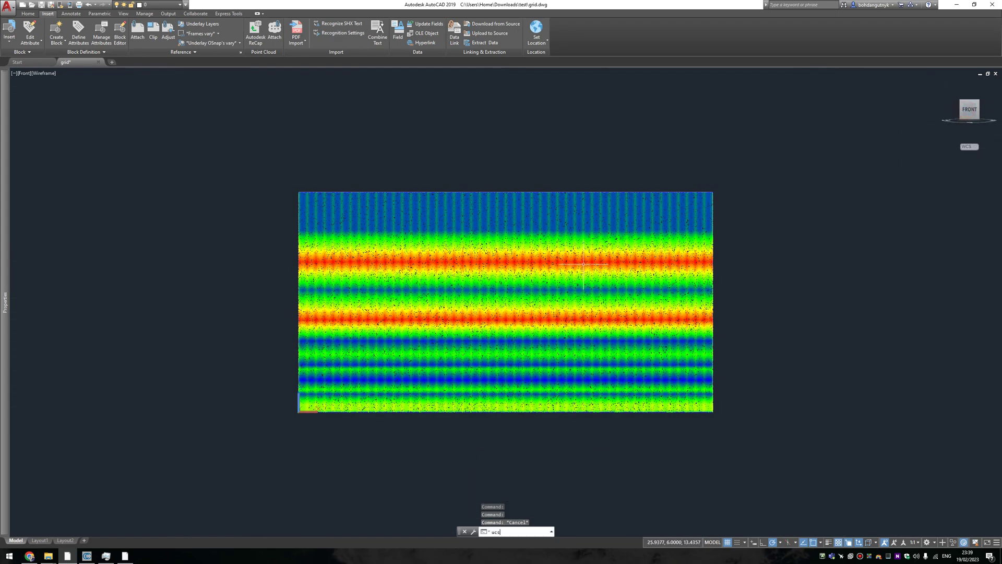
pyautogui.press('Return')
pyautogui.write('v')
pyautogui.press('Return')
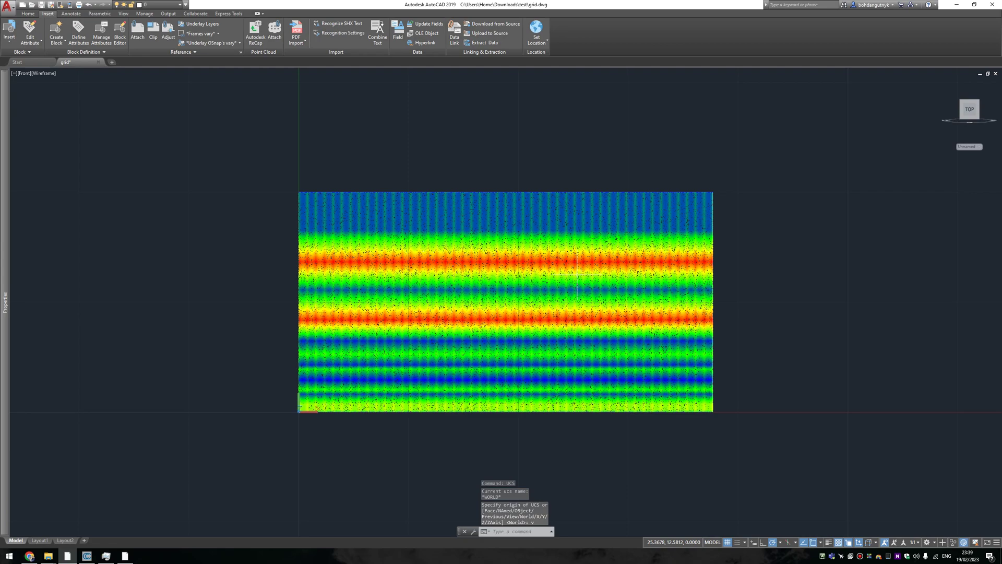
pyautogui.scroll(2, 522, 303)
pyautogui.moveTo(514, 288); pyautogui.dragTo(464, 265, button='middle')
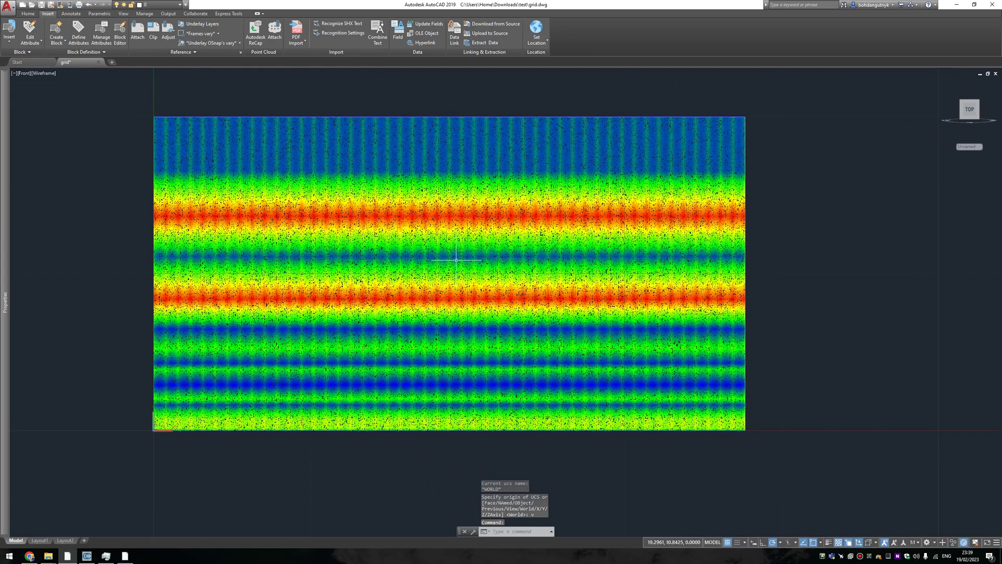
pyautogui.hotkey('ctrl', 'v')
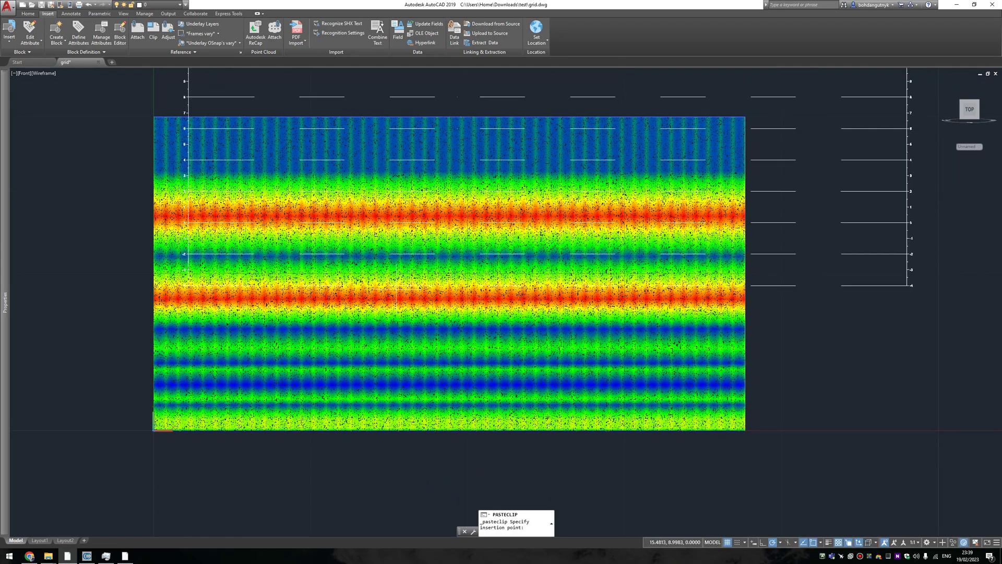
pyautogui.scroll(-2, 385, 300)
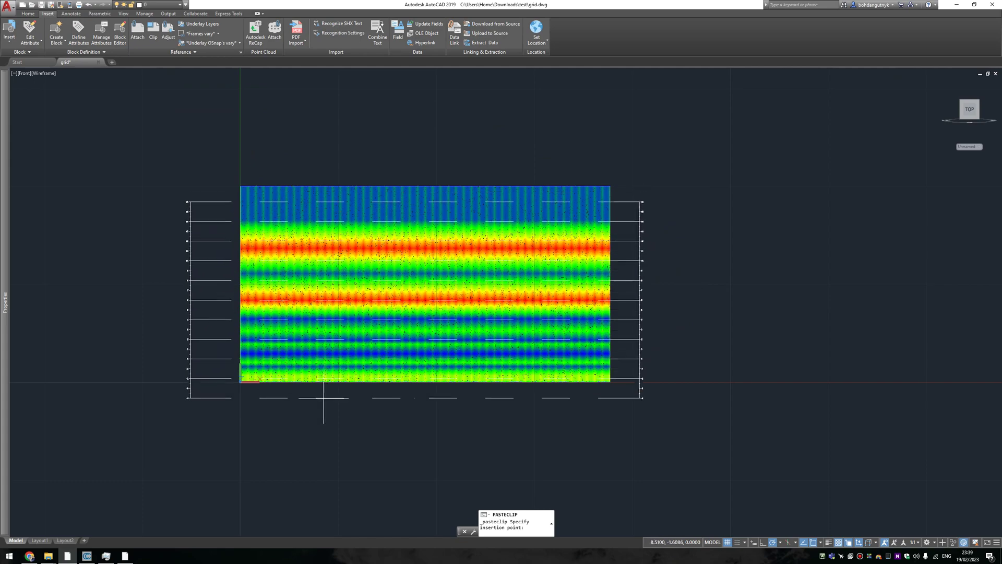
pyautogui.press('Escape')
# Move the height grid so its 0 line sits on the image bottom, then return to CloudCompare
pyautogui.click(101, 123)
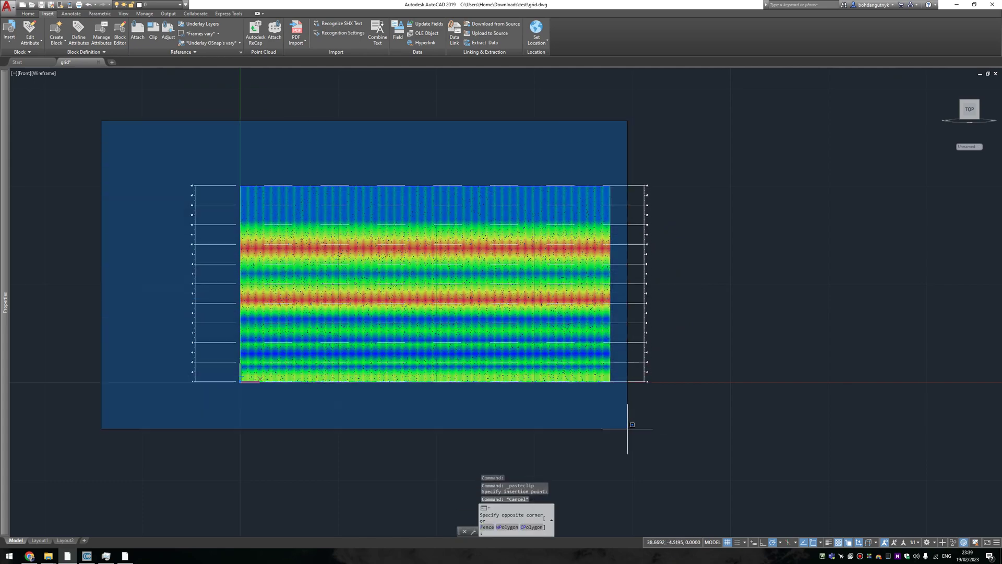
pyautogui.click(663, 402)
pyautogui.write('m')
pyautogui.press('Return')
pyautogui.scroll(3, 621, 350)
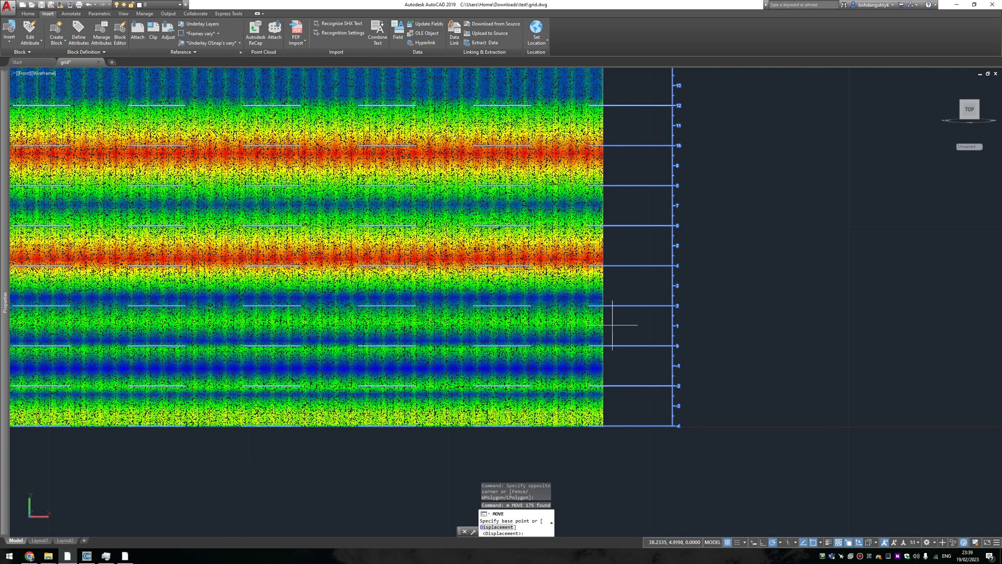
pyautogui.click(605, 344)
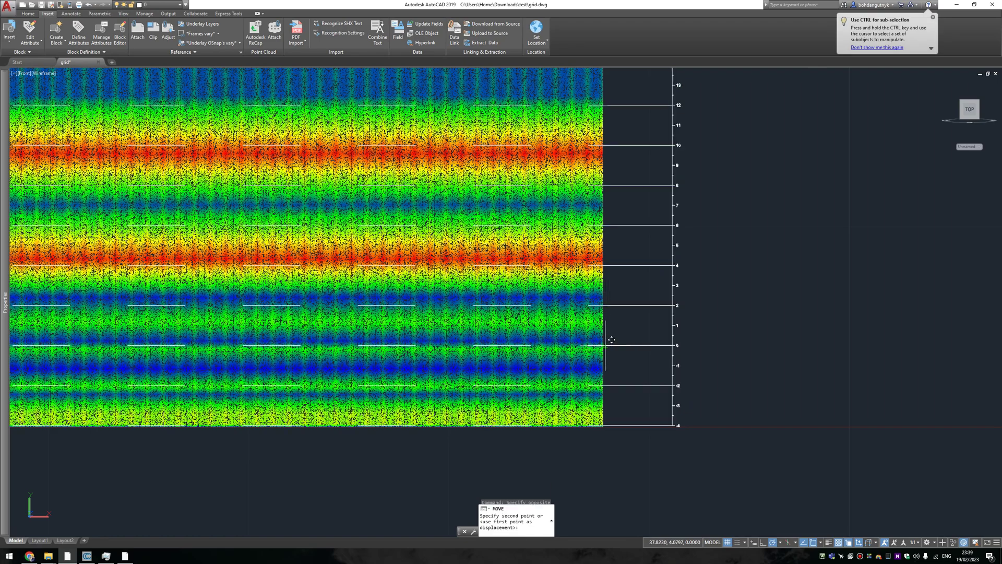
pyautogui.scroll(6, 600, 415)
pyautogui.click(608, 453)
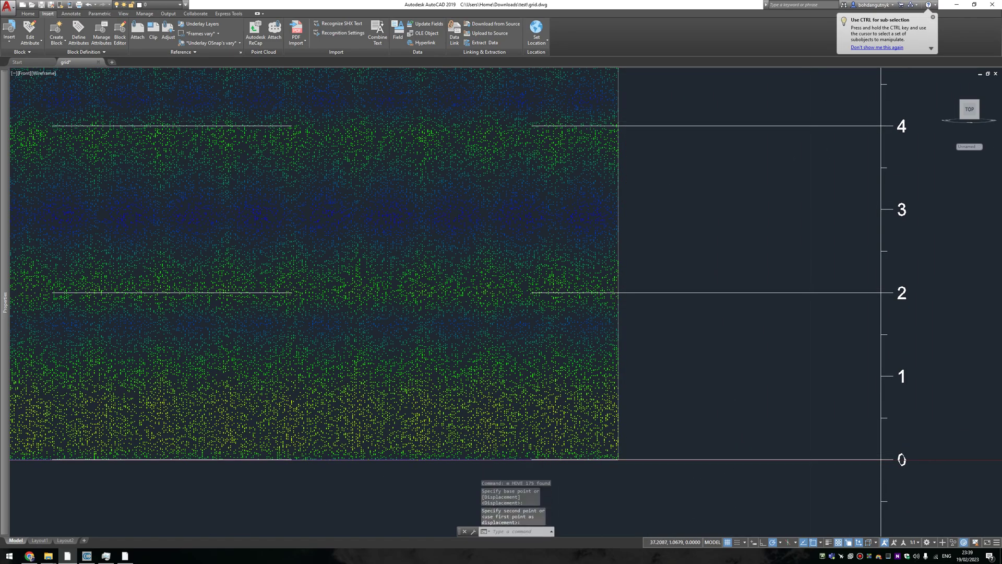
pyautogui.scroll(-6, 609, 454)
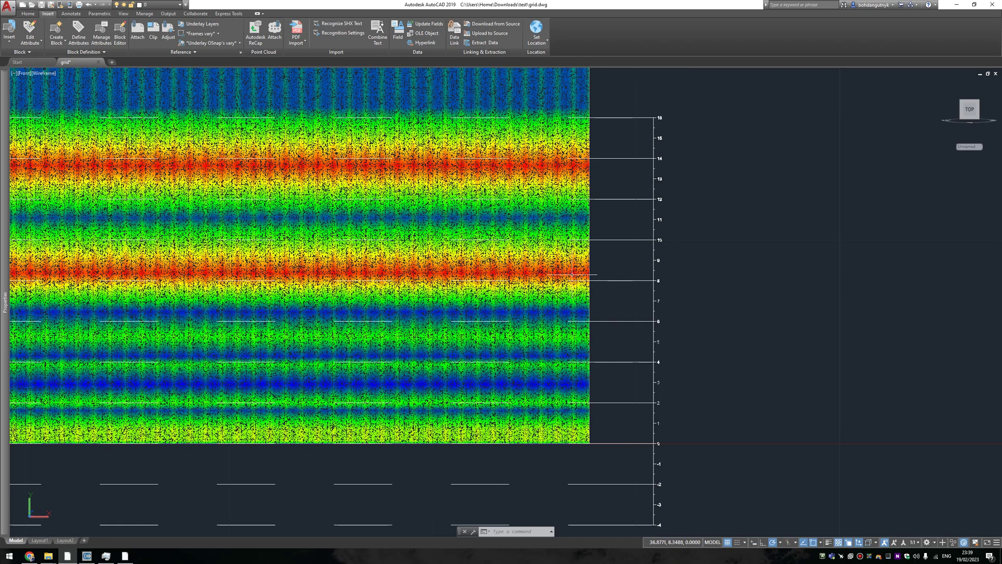
pyautogui.scroll(-3, 572, 274)
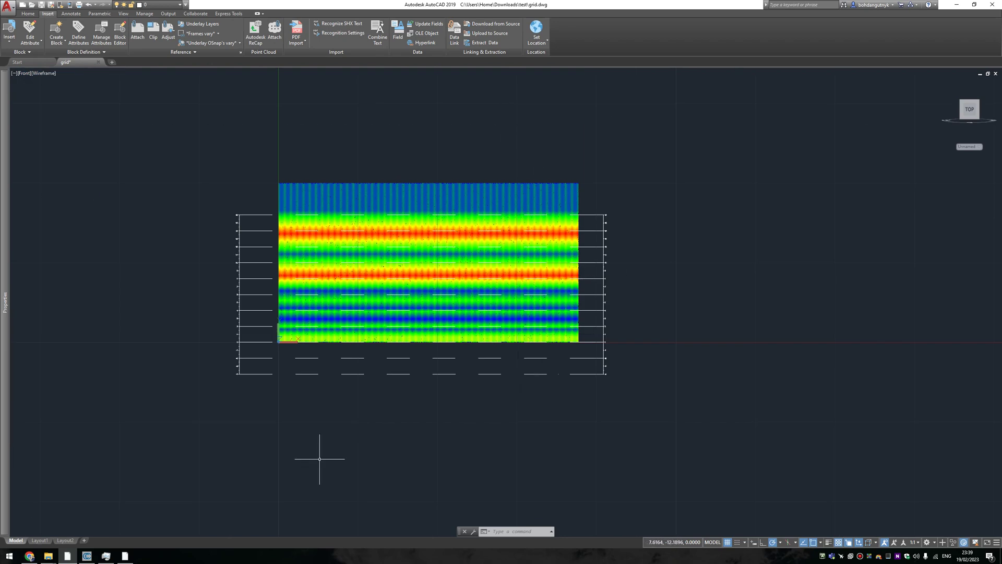
pyautogui.press('Escape')
pyautogui.click(124, 556)
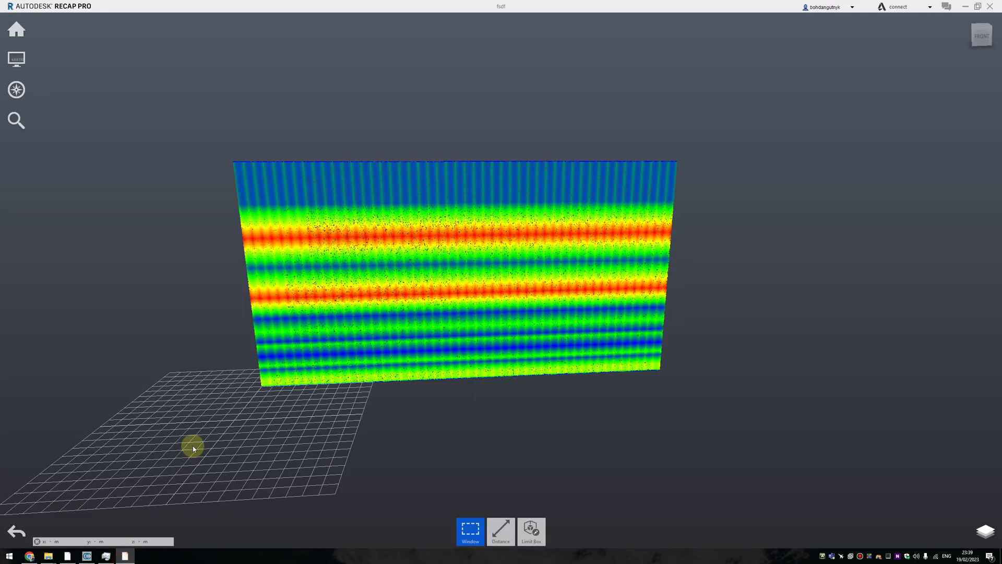
pyautogui.click(87, 556)
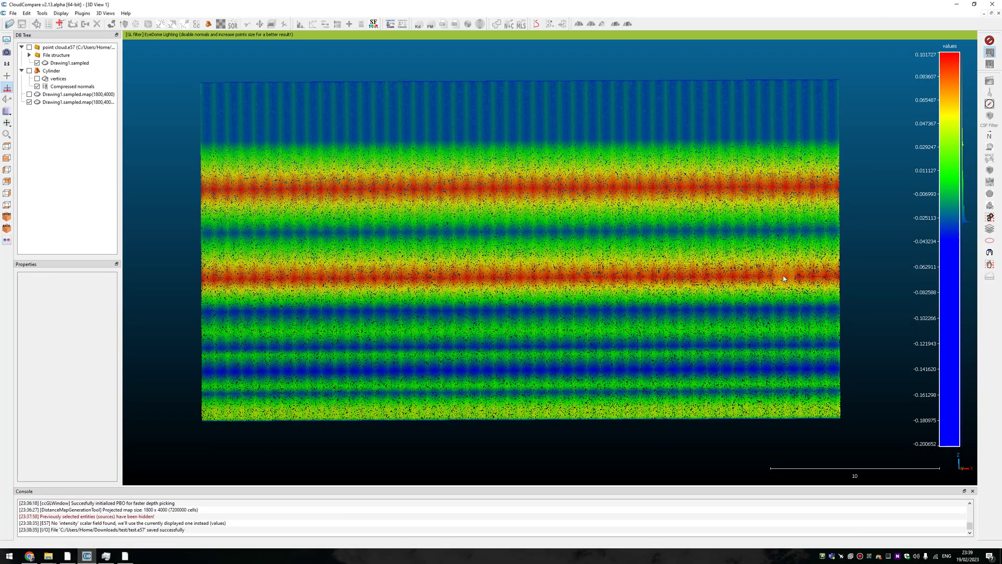
# Snip CloudCompare's colour-scale legend, paste it into Paint and crop to it
pyautogui.press('super+shift+s')
pyautogui.moveTo(898, 39); pyautogui.dragTo(973, 452)
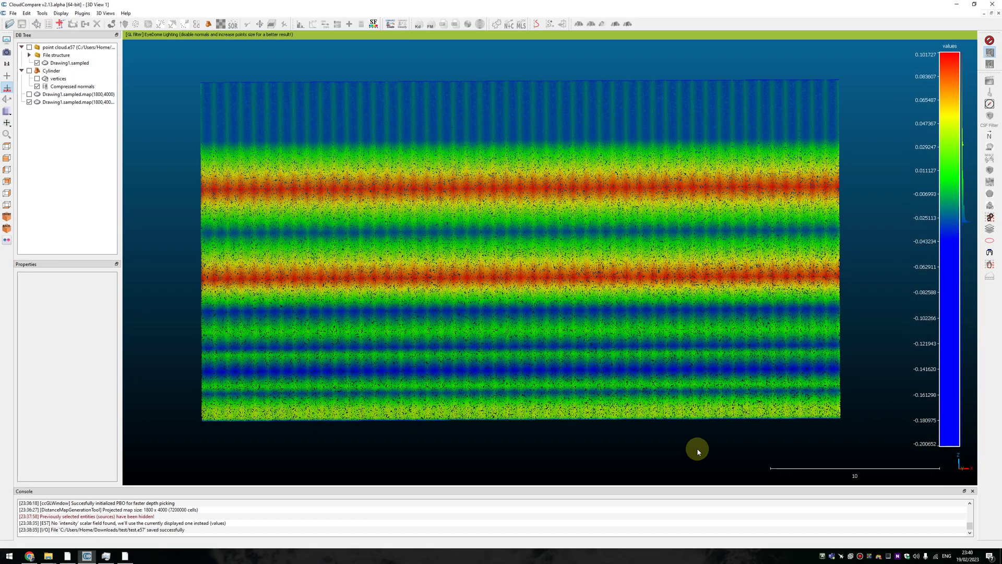
pyautogui.click(9, 555)
pyautogui.write('paint')
pyautogui.press('Return')
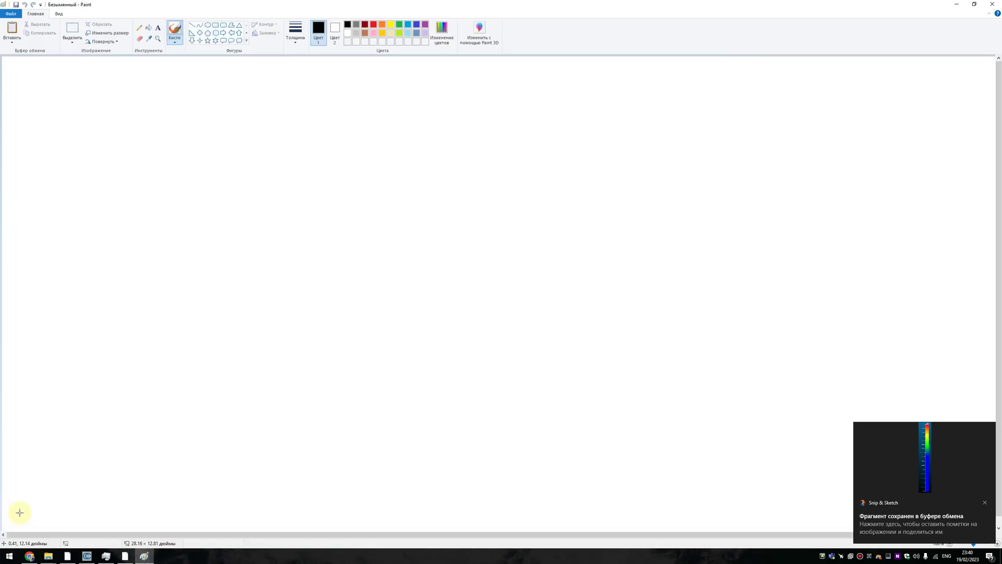
pyautogui.hotkey('ctrl', 'v')
pyautogui.click(101, 24)
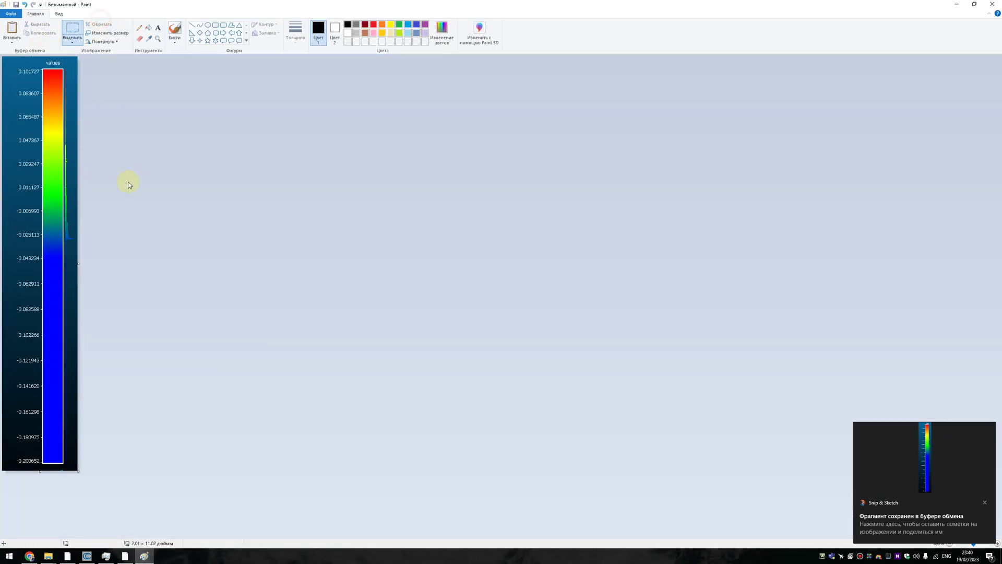
# After a failed paste into AutoCAD, save the cropped legend from Paint as sdfsf.png
pyautogui.click(144, 556)
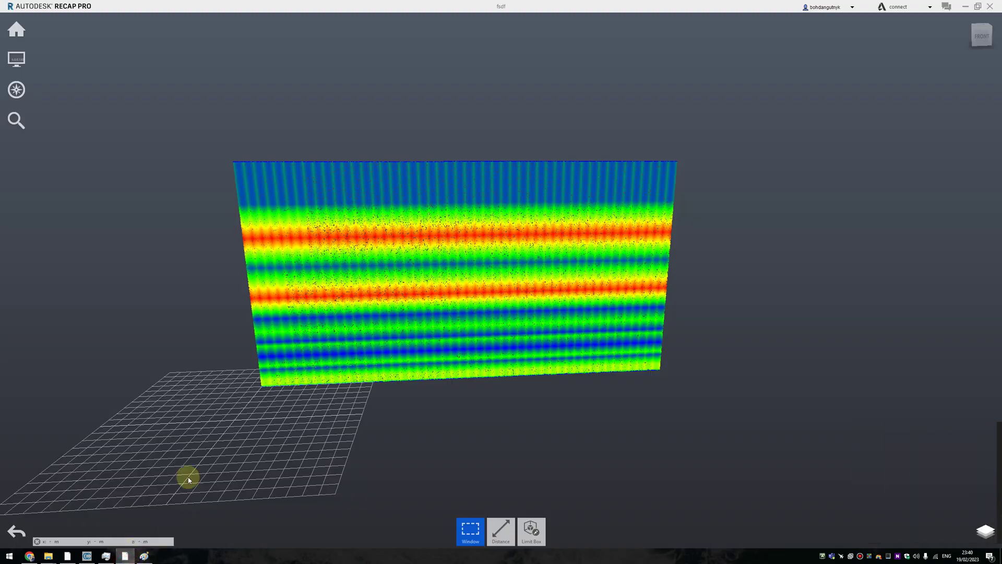
pyautogui.click(67, 556)
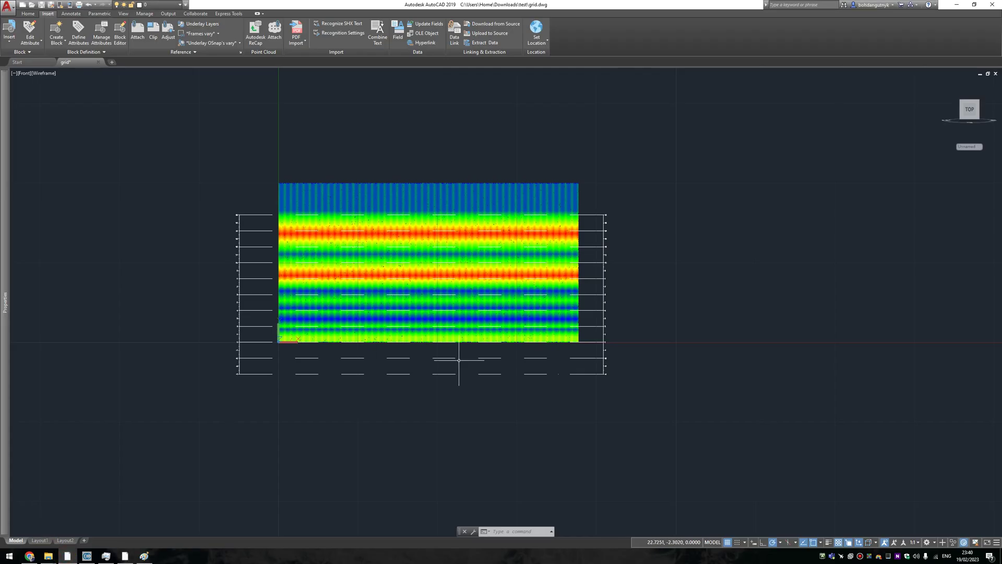
pyautogui.hotkey('ctrl', 'v')
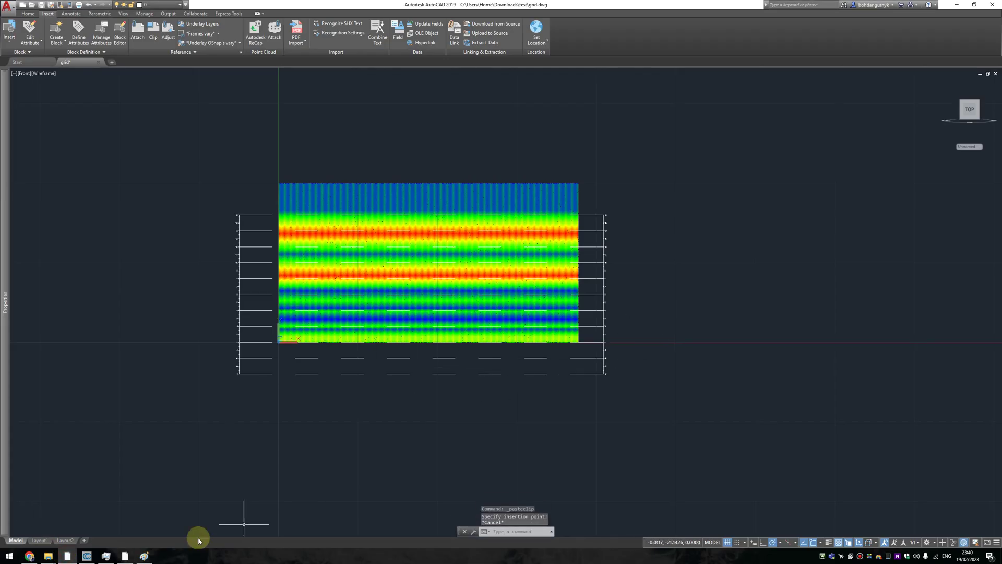
pyautogui.click(144, 555)
pyautogui.click(10, 13)
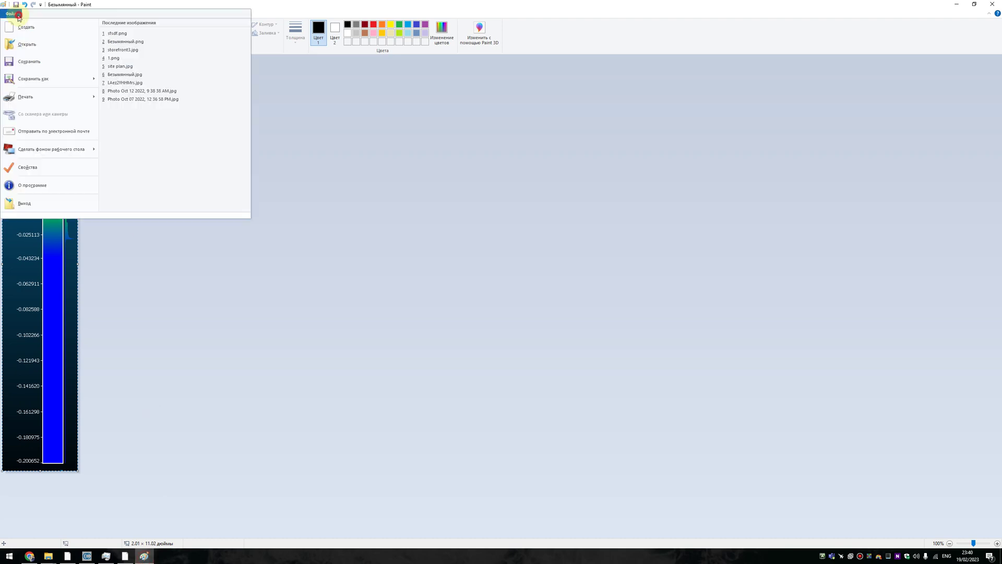
pyautogui.click(32, 79)
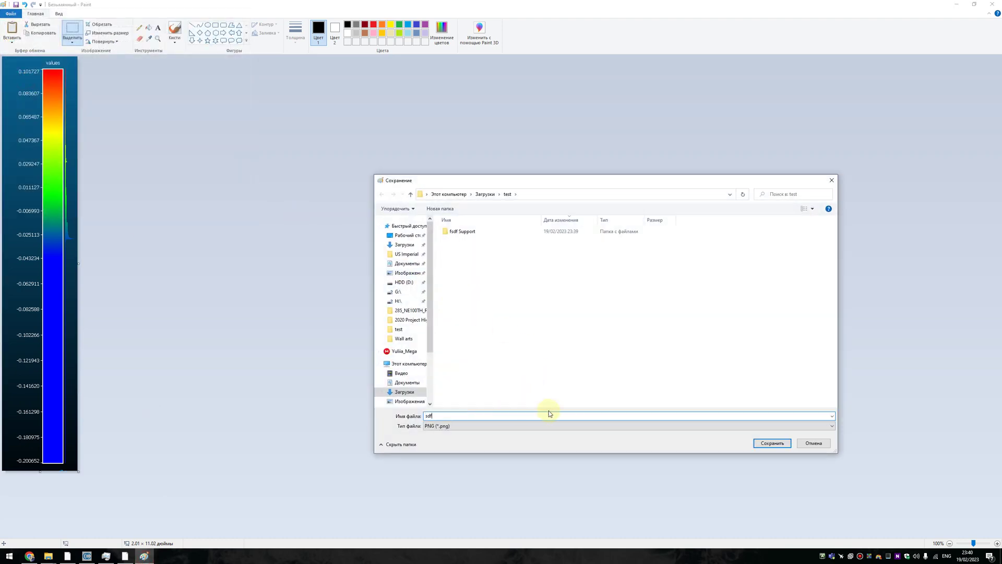
pyautogui.click(772, 442)
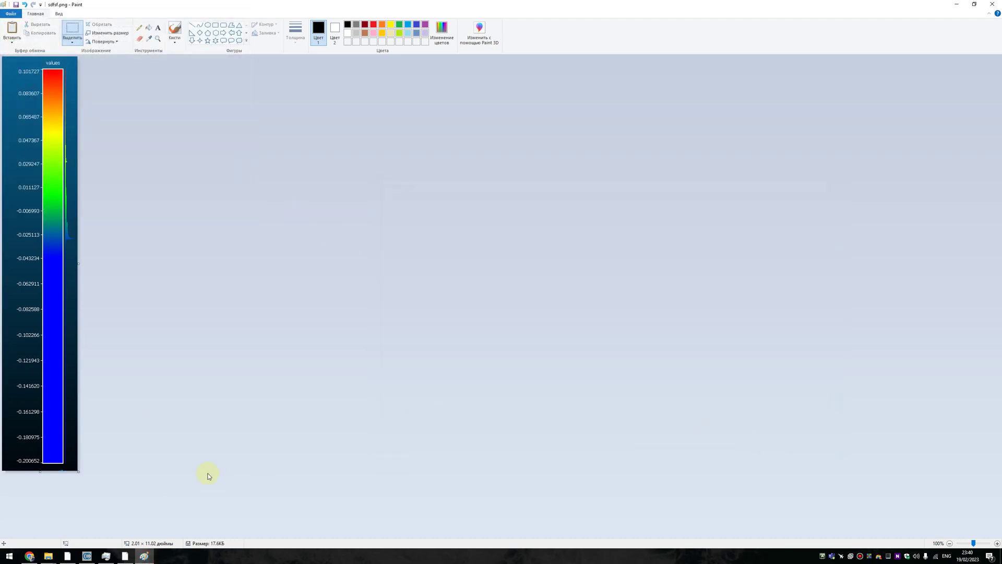
pyautogui.click(108, 558)
pyautogui.click(67, 556)
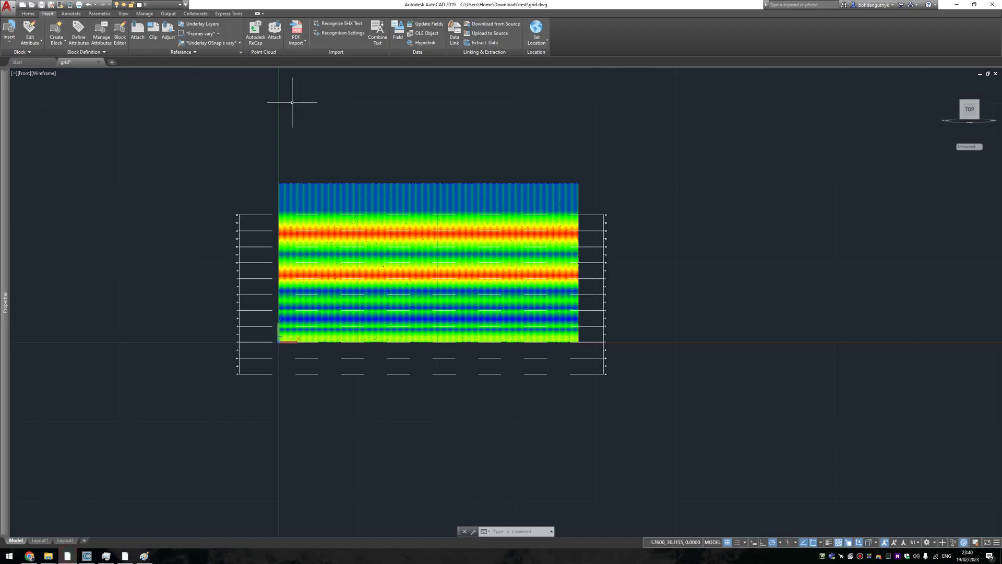
pyautogui.click(137, 30)
pyautogui.click(486, 213)
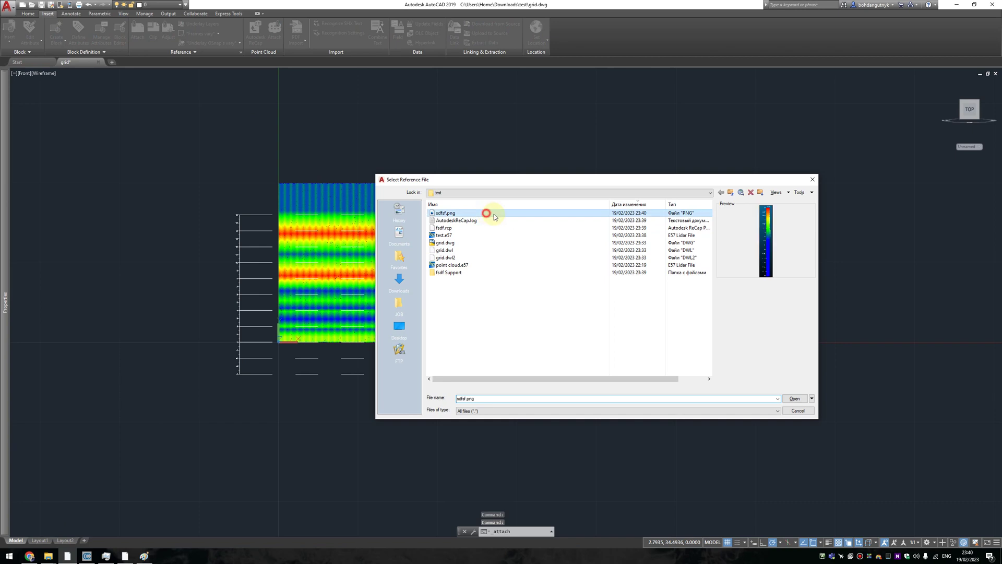
pyautogui.click(784, 399)
pyautogui.click(508, 334)
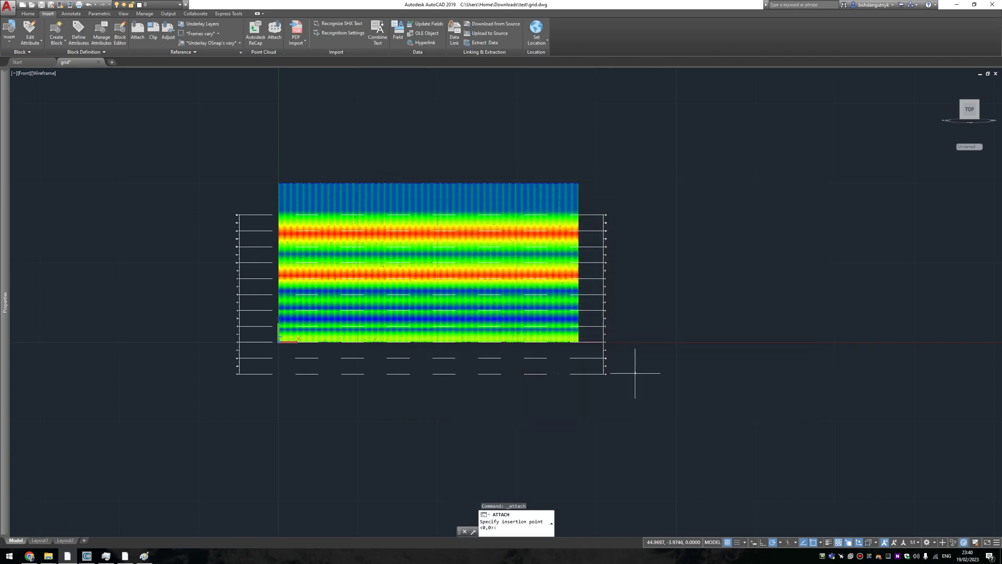
pyautogui.click(634, 374)
pyautogui.moveTo(716, 217); pyautogui.dragTo(395, 269, button='middle')
pyautogui.scroll(-5, 463, 210)
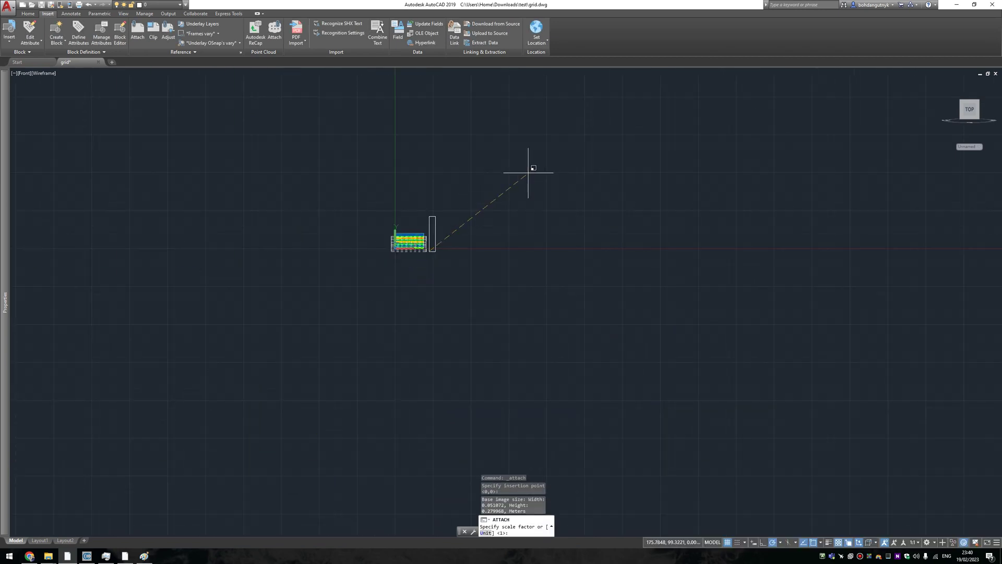
pyautogui.press('Escape')
pyautogui.scroll(10, 443, 222)
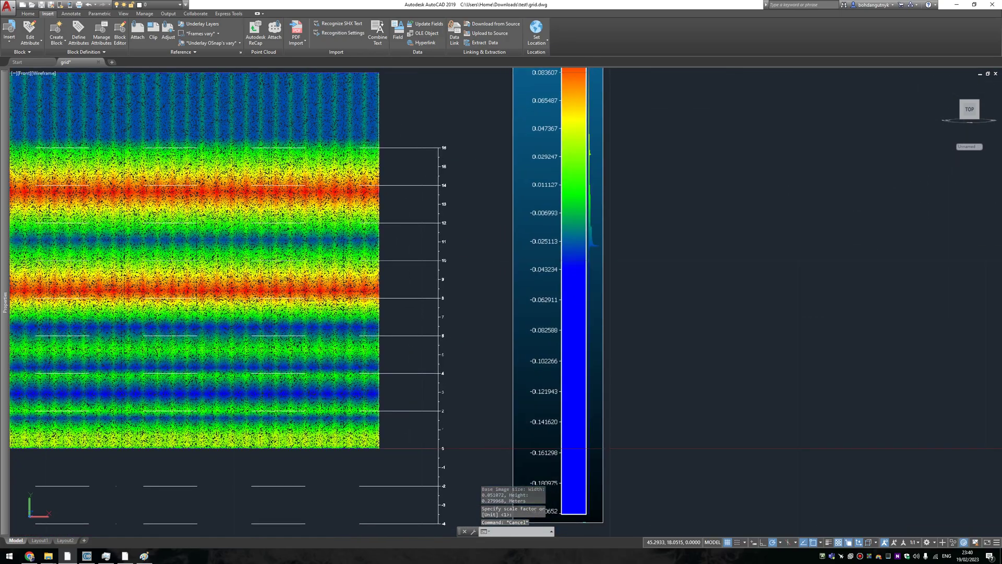
pyautogui.moveTo(402, 251); pyautogui.dragTo(446, 260, button='middle')
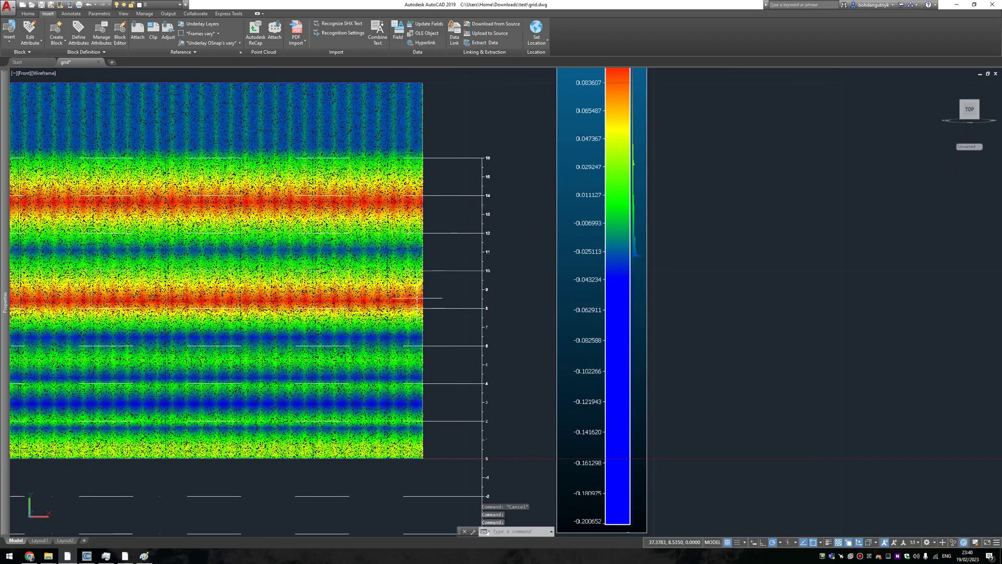
pyautogui.scroll(3, 459, 313)
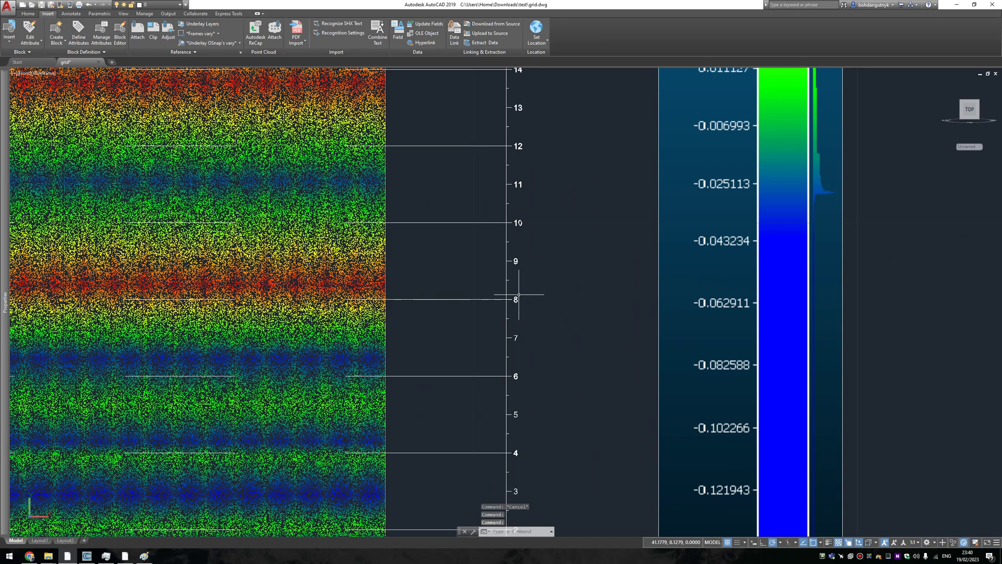
pyautogui.scroll(-4, 457, 290)
pyautogui.scroll(3, 593, 102)
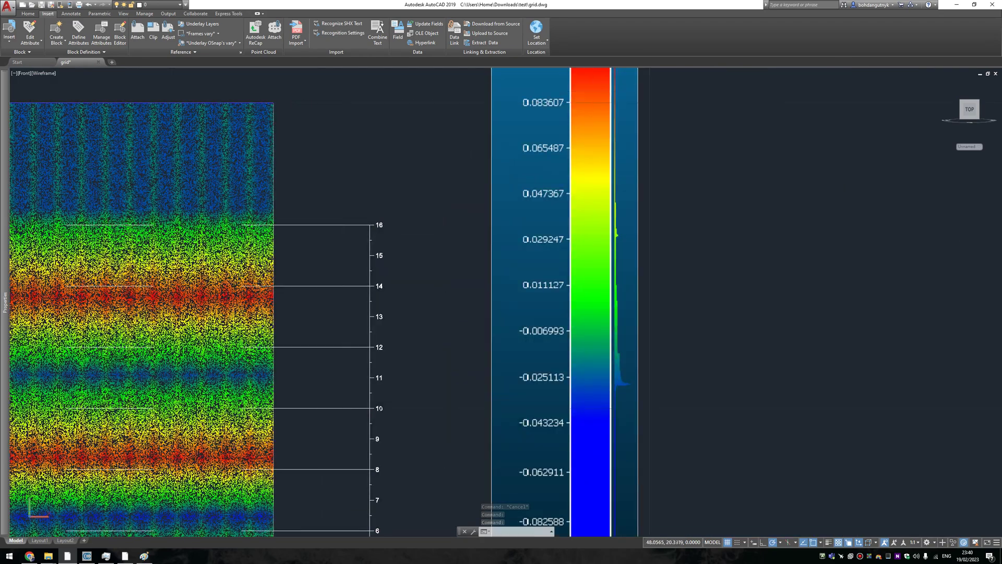
pyautogui.moveTo(574, 68); pyautogui.dragTo(556, 138, button='middle')
pyautogui.scroll(-2, 562, 151)
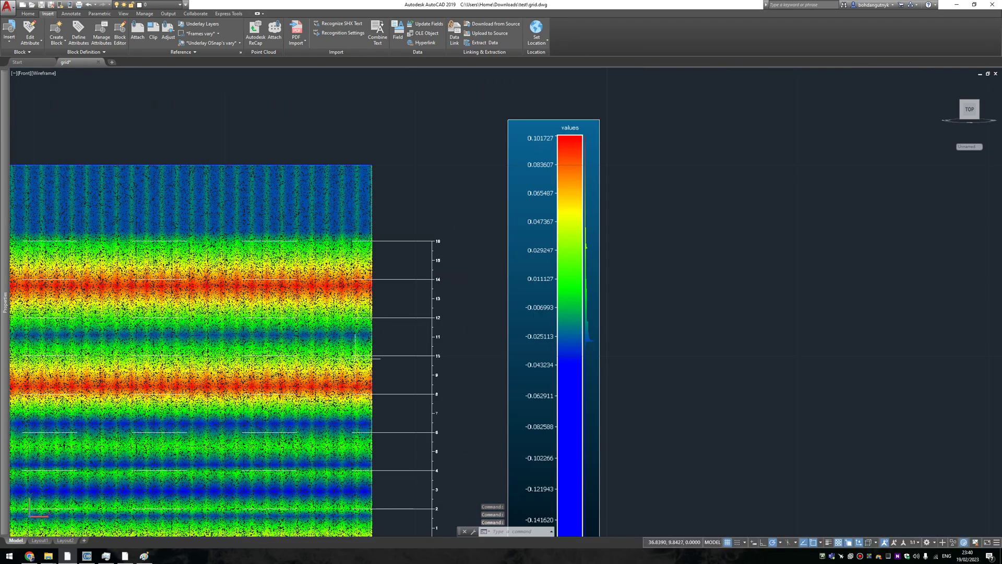
pyautogui.scroll(2, 535, 156)
pyautogui.scroll(-4, 540, 124)
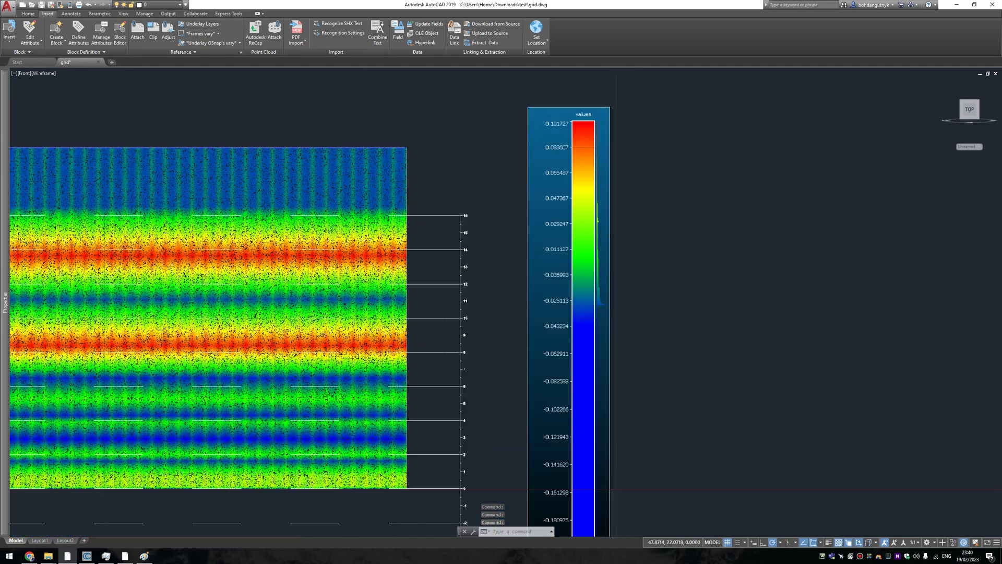
pyautogui.scroll(2, 426, 178)
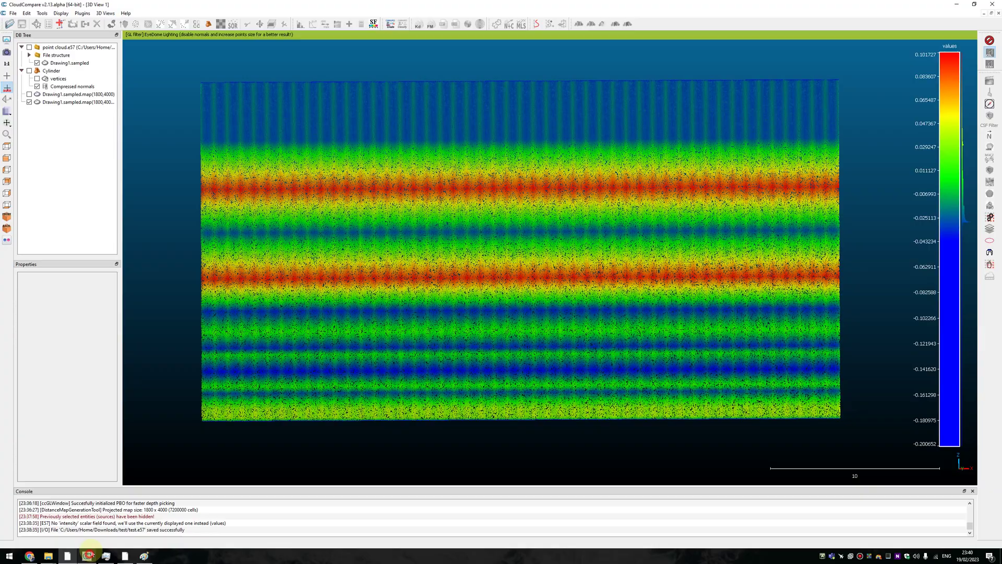
# Select Drawing1.sampled in CloudCompare and compute its 2D distance map
pyautogui.click(87, 556)
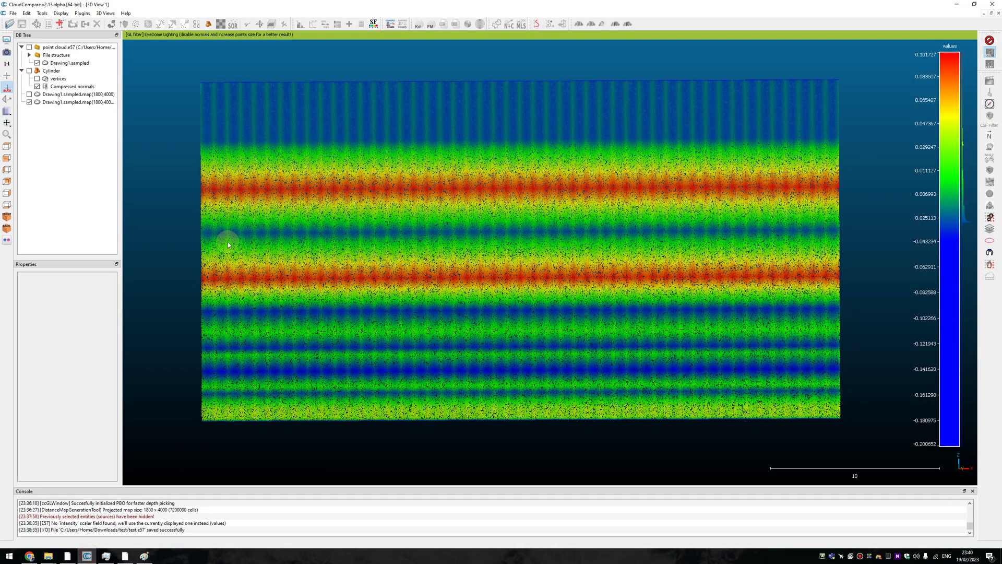
pyautogui.click(68, 102)
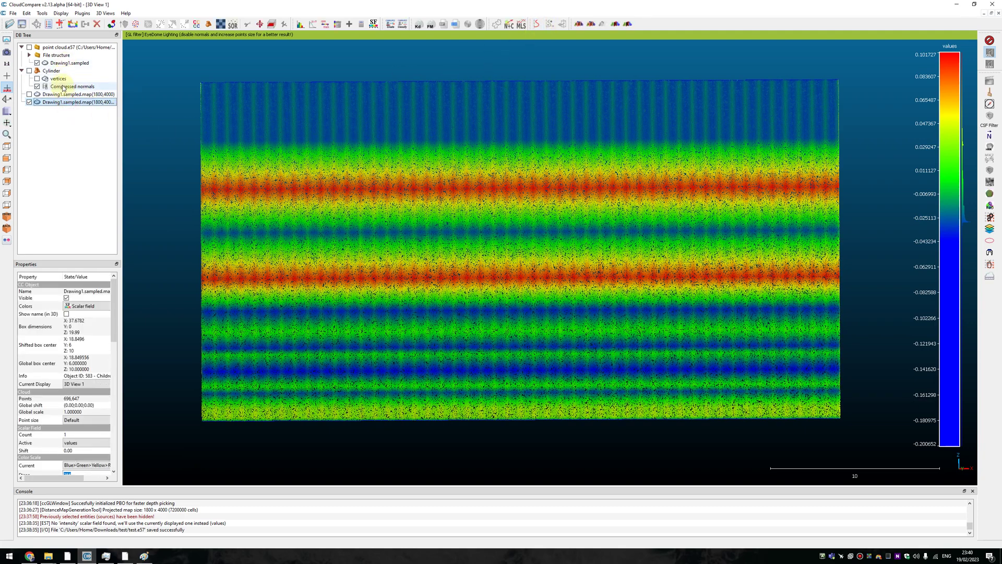
pyautogui.click(67, 63)
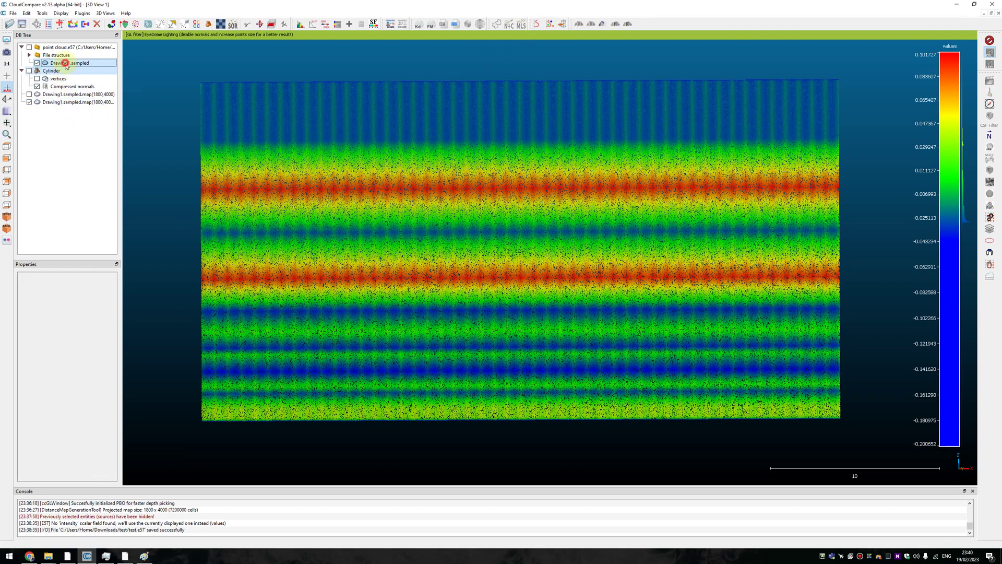
pyautogui.click(562, 24)
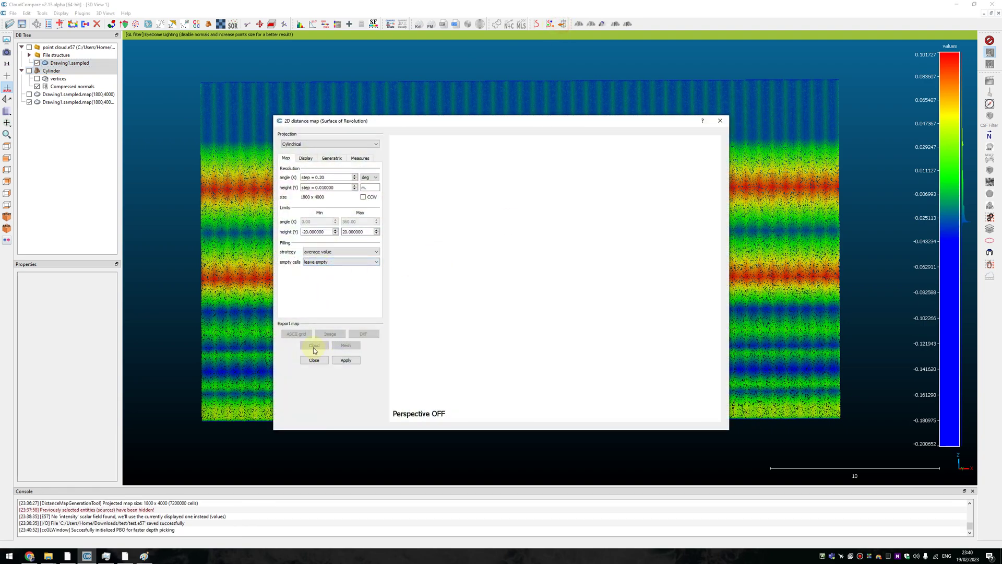
pyautogui.click(352, 360)
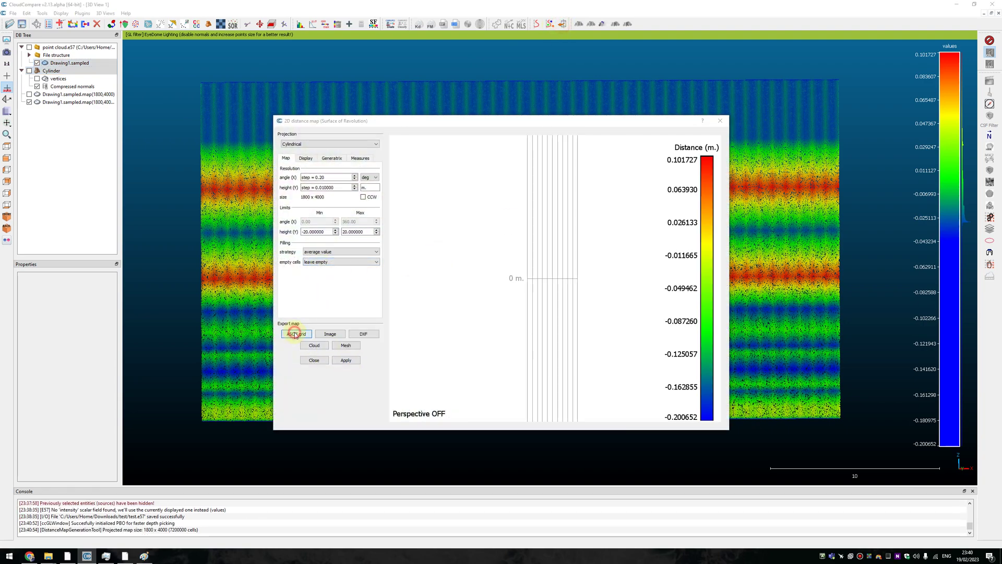
# Export the distance map as an ASCII grid CSV into the Downloads test folder
pyautogui.click(296, 334)
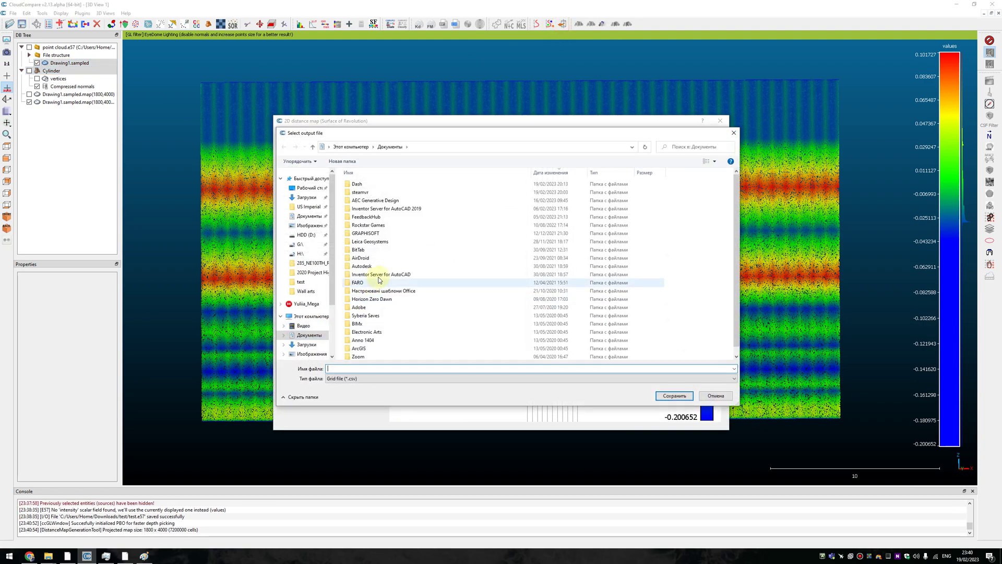
pyautogui.click(307, 188)
pyautogui.click(307, 198)
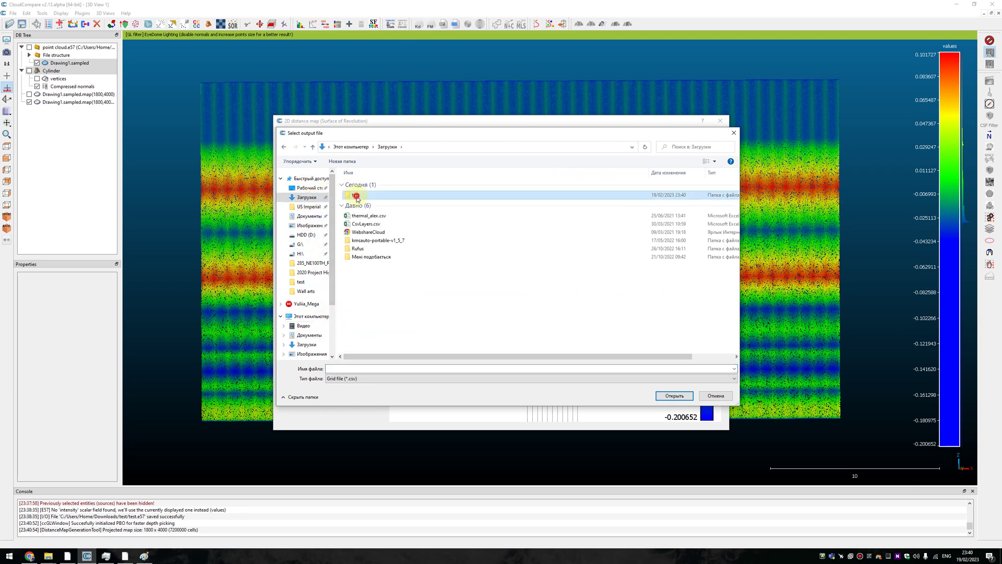
pyautogui.doubleClick(358, 197)
pyautogui.click(375, 368)
pyautogui.write('sdfsdf')
pyautogui.click(674, 395)
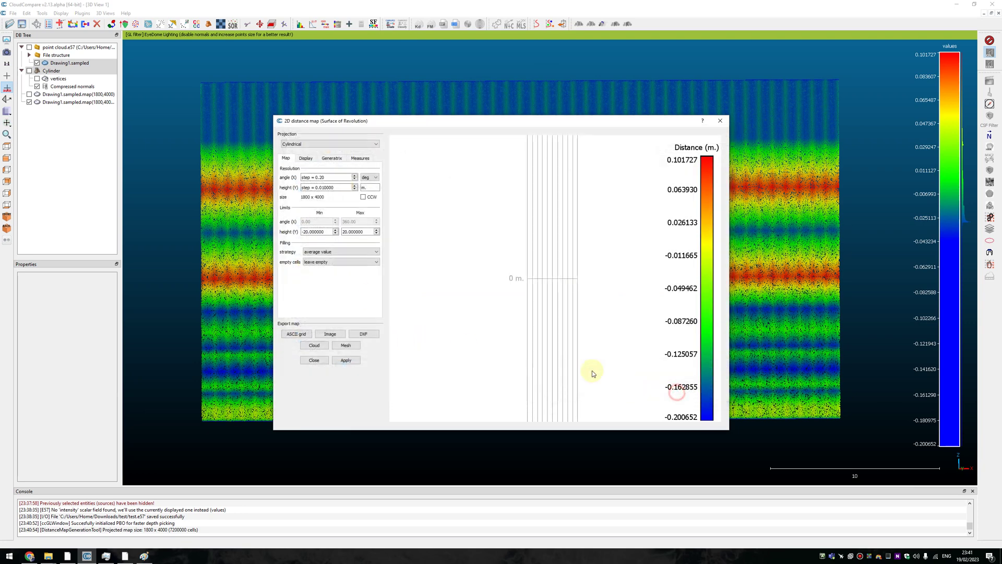
# Open the newest file, sdfsdf.csv, in Excel, dismiss document recovery, then close Excel
pyautogui.click(104, 516)
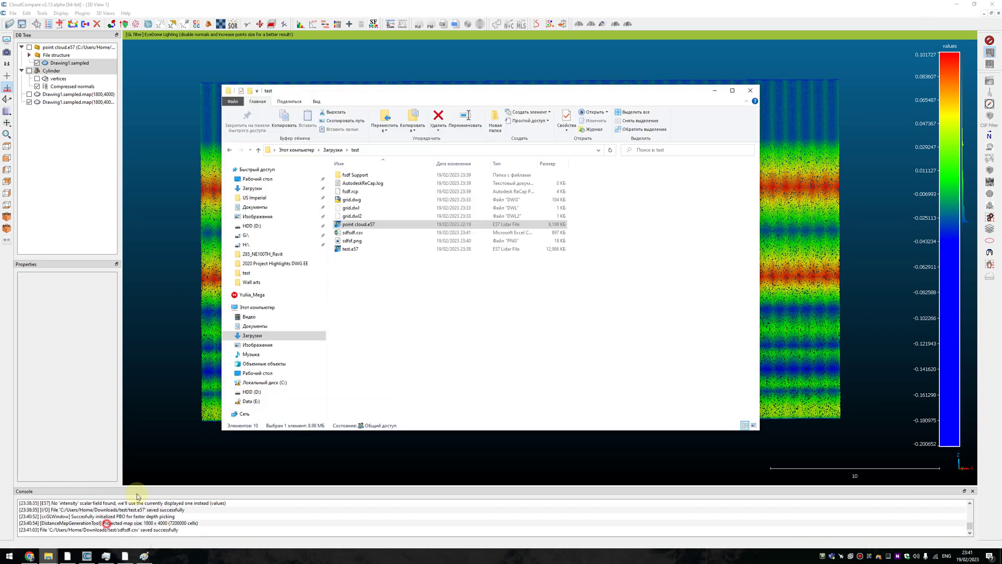
pyautogui.click(444, 163)
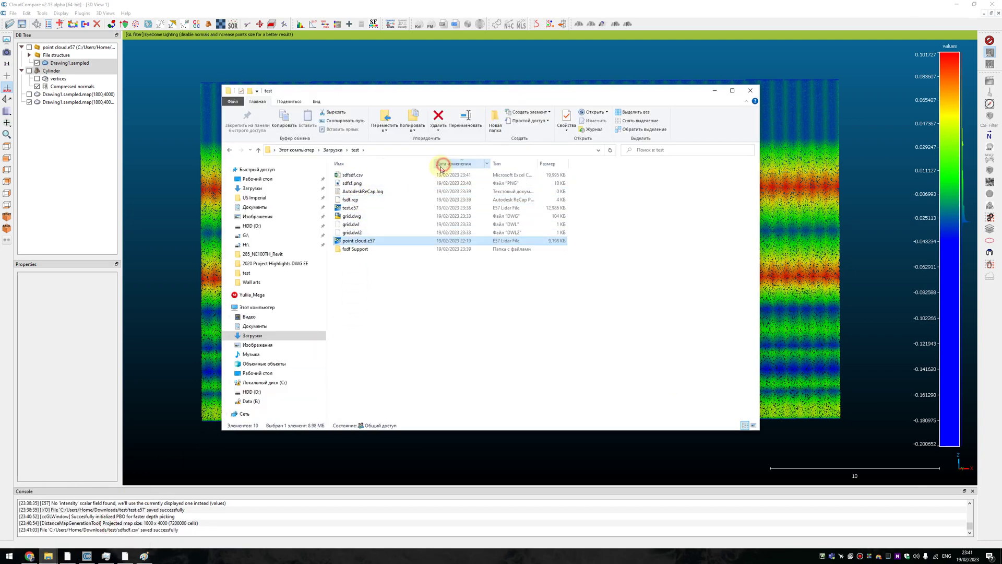
pyautogui.click(372, 175)
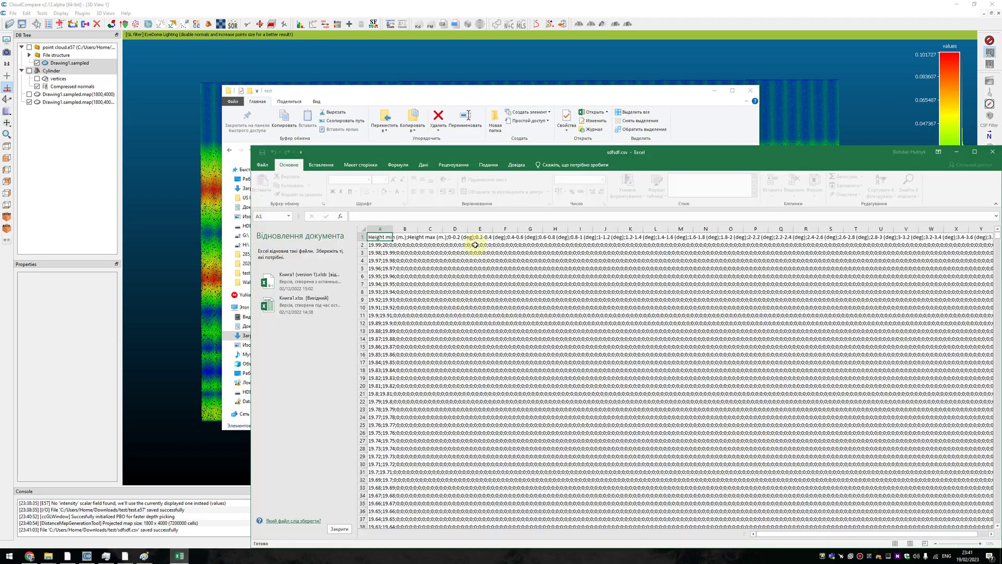
pyautogui.scroll(-20, 470, 284)
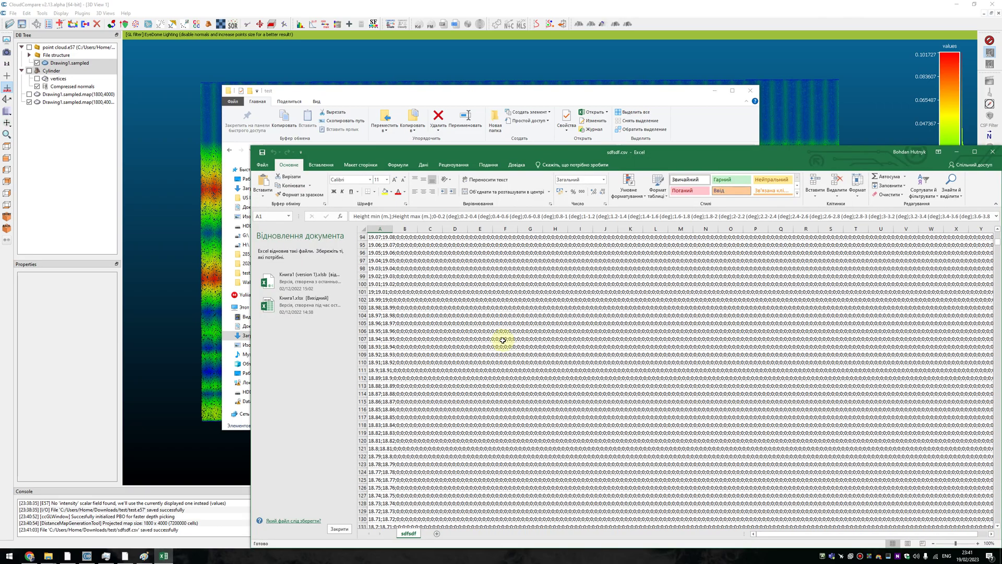
pyautogui.scroll(-8, 502, 340)
pyautogui.click(458, 267)
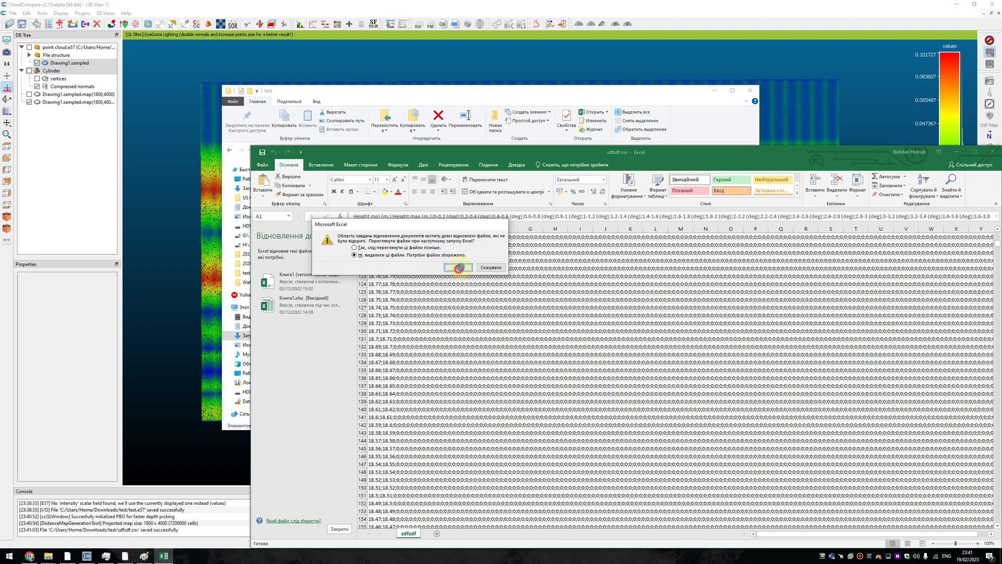
pyautogui.click(714, 90)
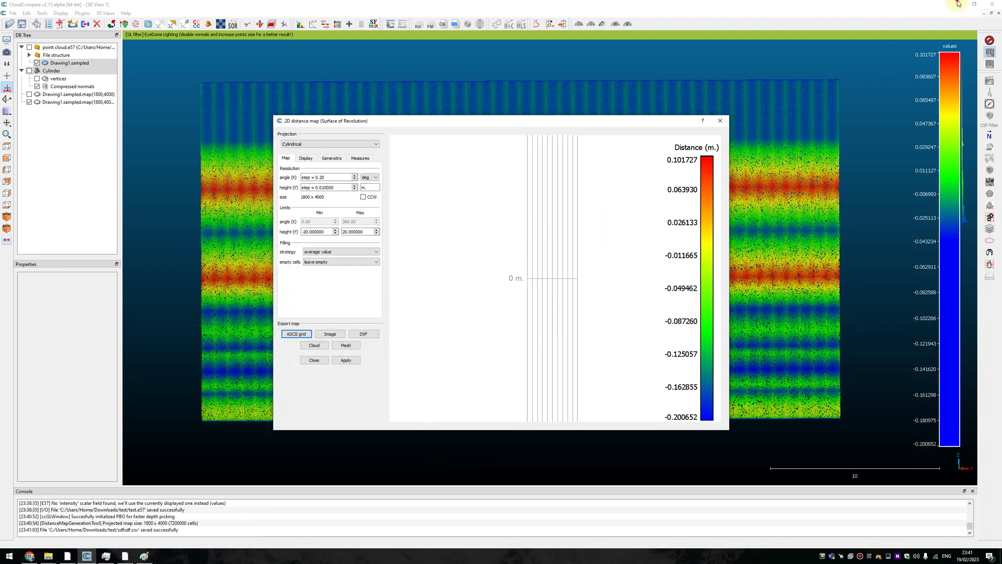
# Close the 2D distance map dialog and bring the AutoCAD heatmap drawing back
pyautogui.click(720, 121)
pyautogui.click(957, 4)
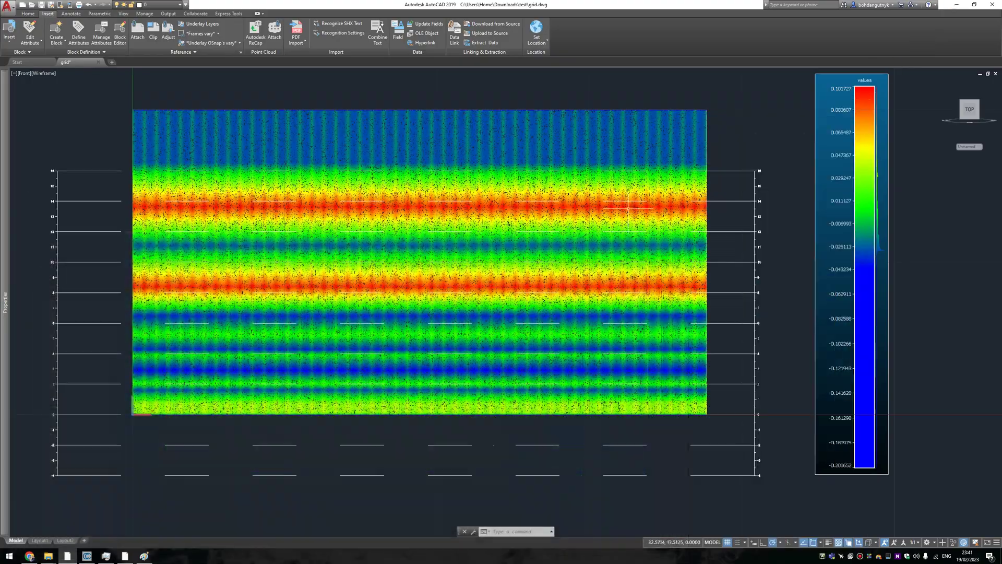
pyautogui.scroll(-2, 605, 201)
pyautogui.press('Escape')
pyautogui.scroll(2, 300, 193)
pyautogui.press('Escape')
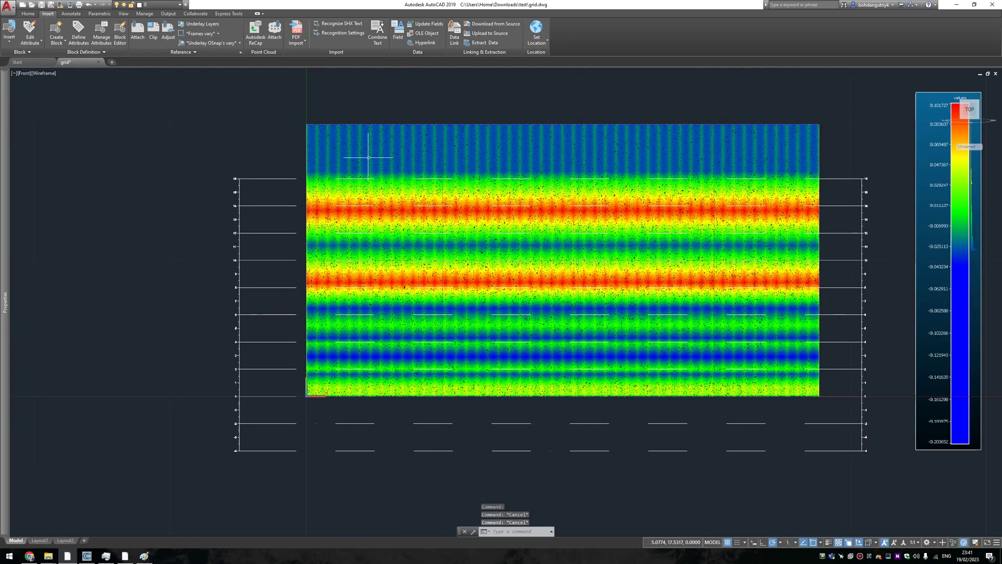
# Select the top grid lines, abandon the CO copy, and pan to frame heatmap and legend
pyautogui.click(208, 164)
pyautogui.click(890, 217)
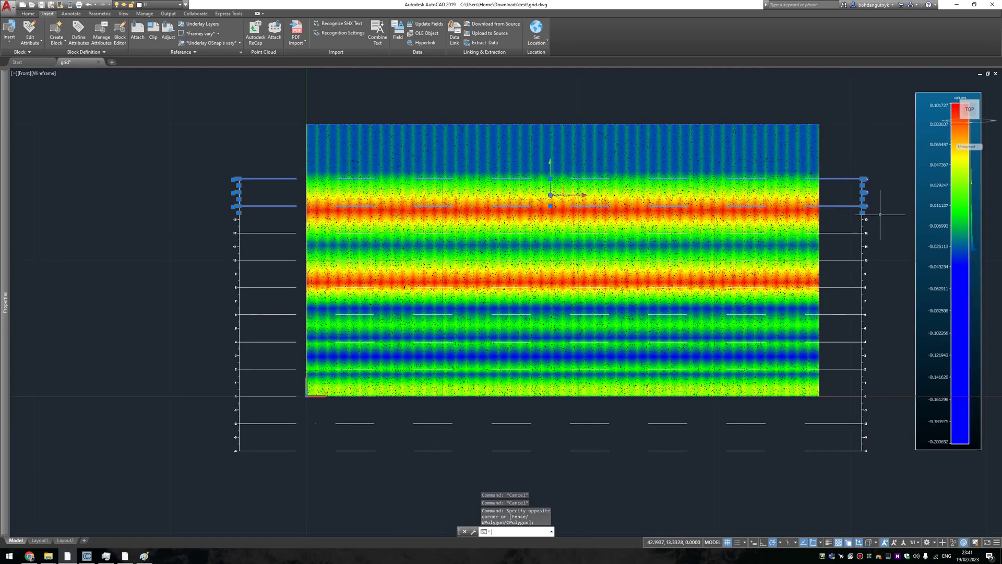
pyautogui.write('co')
pyautogui.press('Return')
pyautogui.scroll(3, 855, 208)
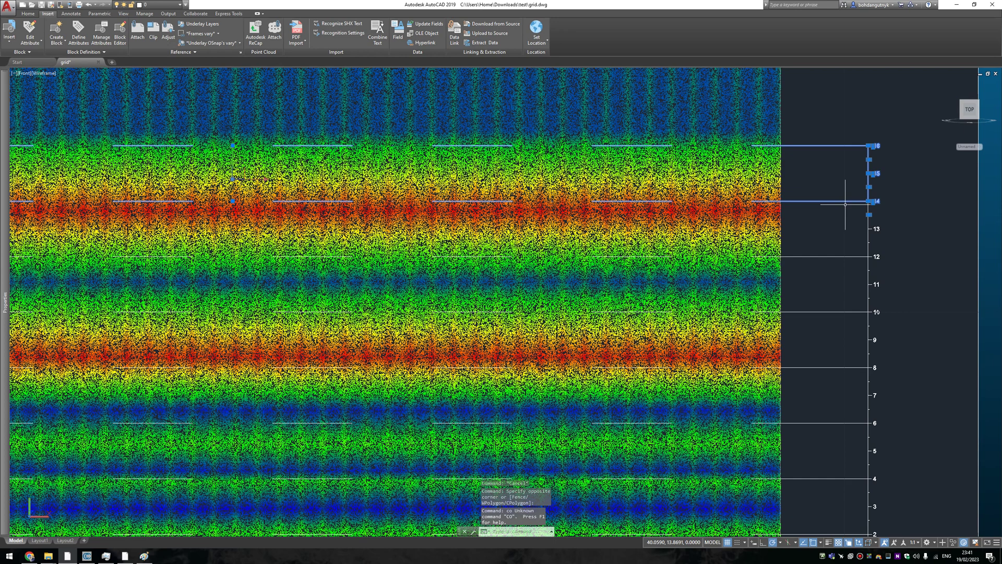
pyautogui.scroll(-3, 834, 200)
pyautogui.press('Escape')
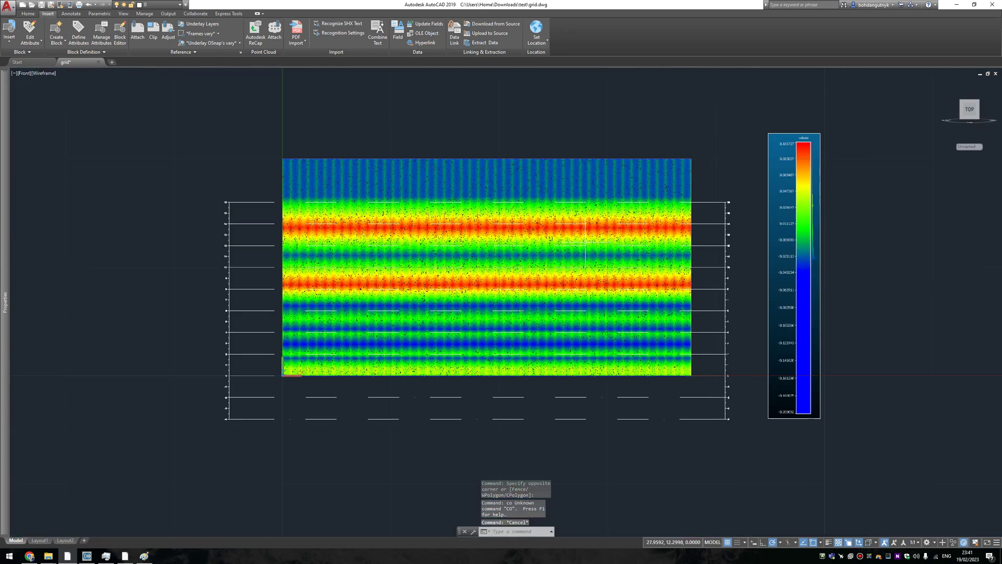
pyautogui.scroll(2, 773, 235)
pyautogui.moveTo(696, 232); pyautogui.dragTo(609, 222, button='middle')
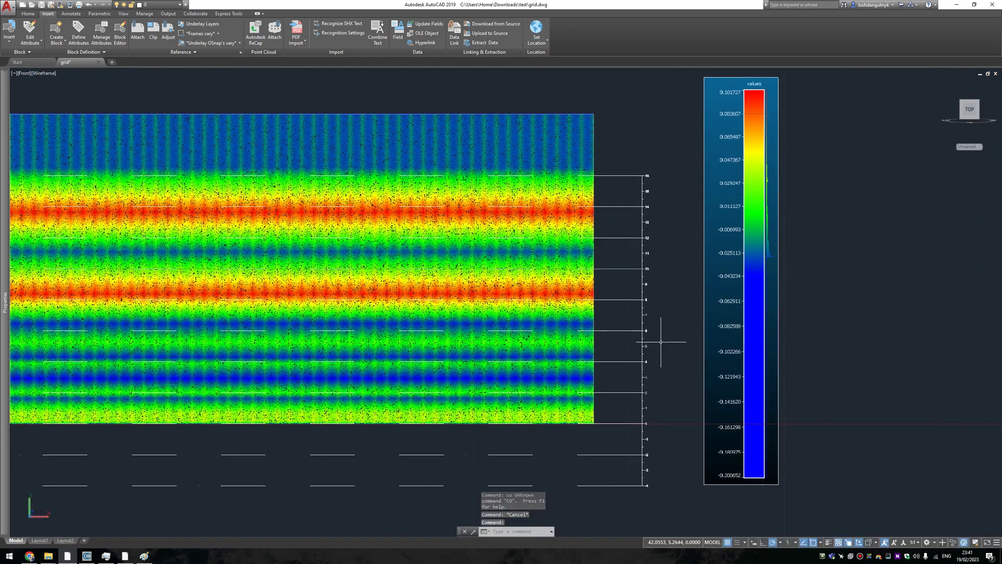